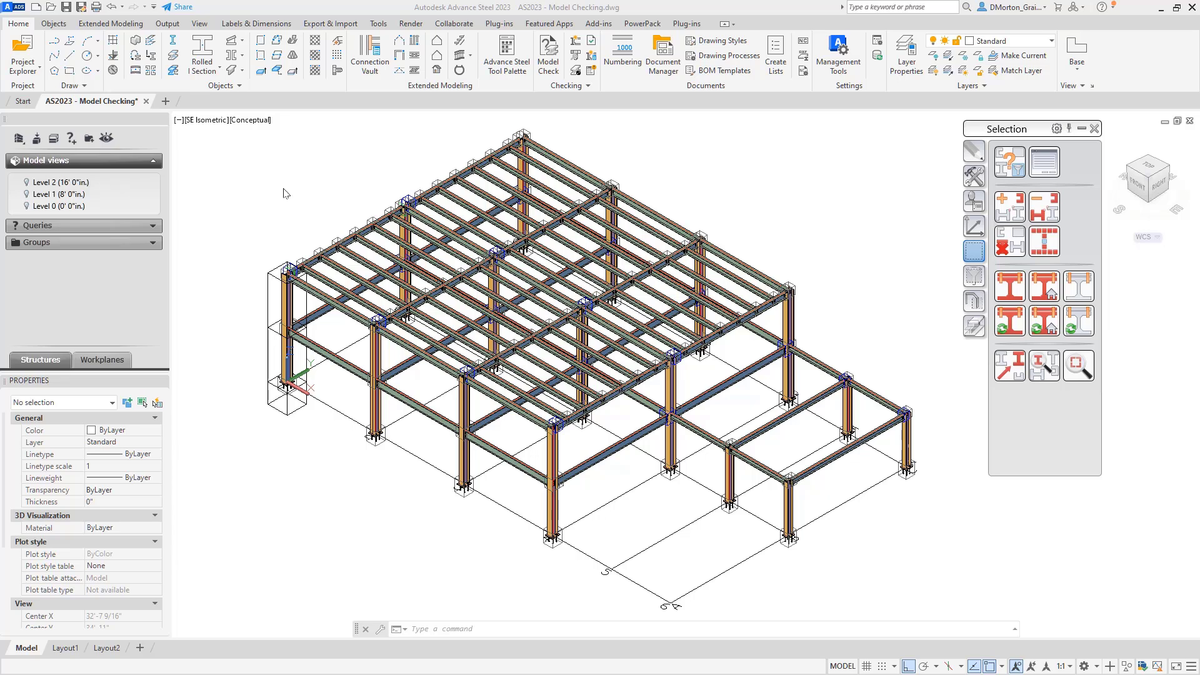
# Run Model Check from Extended Modeling to list the code 203 Overlapping shortening errors, and move the results window down-right
pyautogui.click(111, 24)
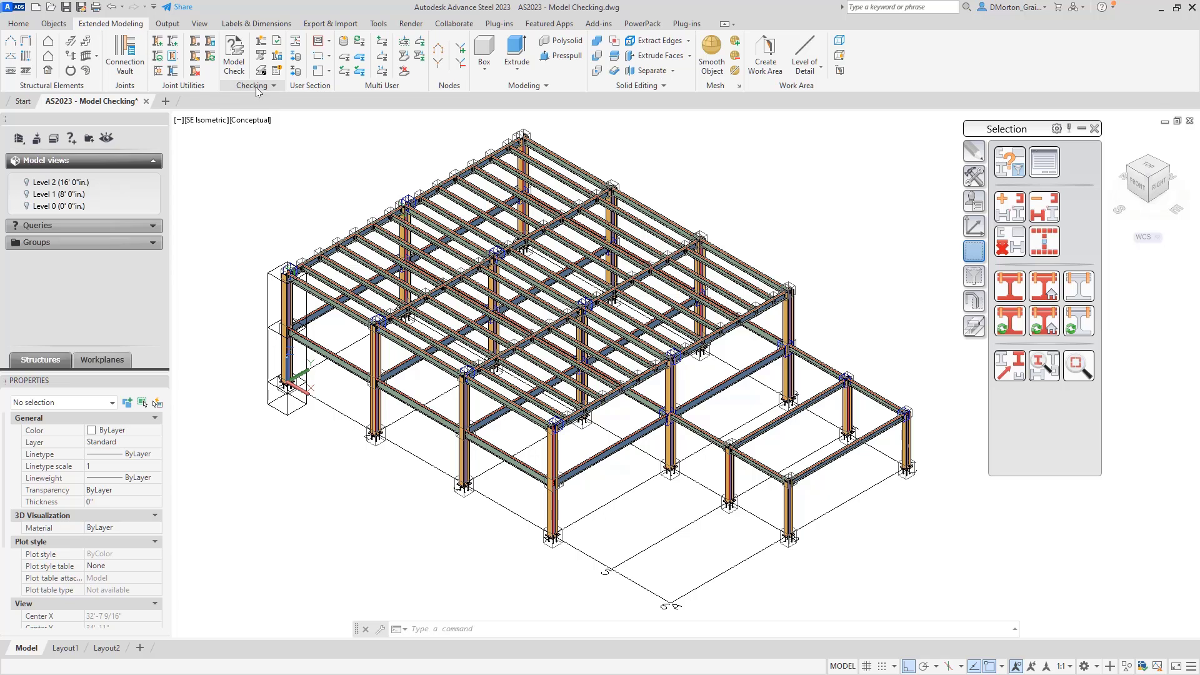
pyautogui.click(233, 62)
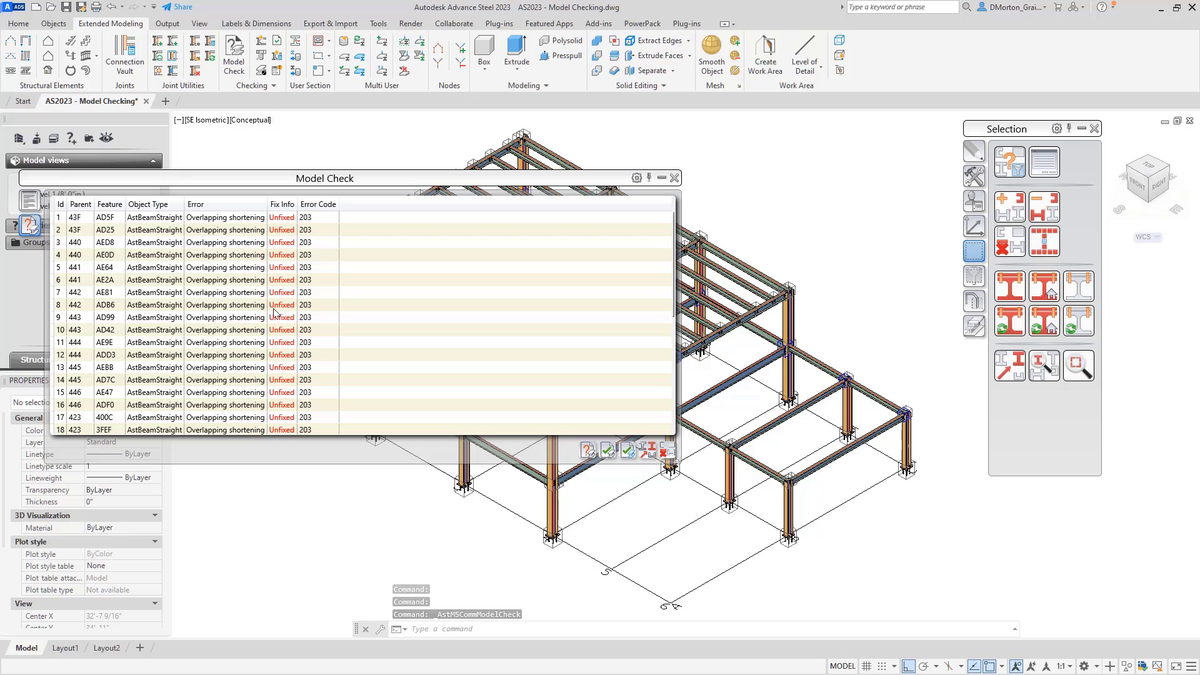
pyautogui.scroll(-6, 275, 297)
pyautogui.scroll(6, 249, 308)
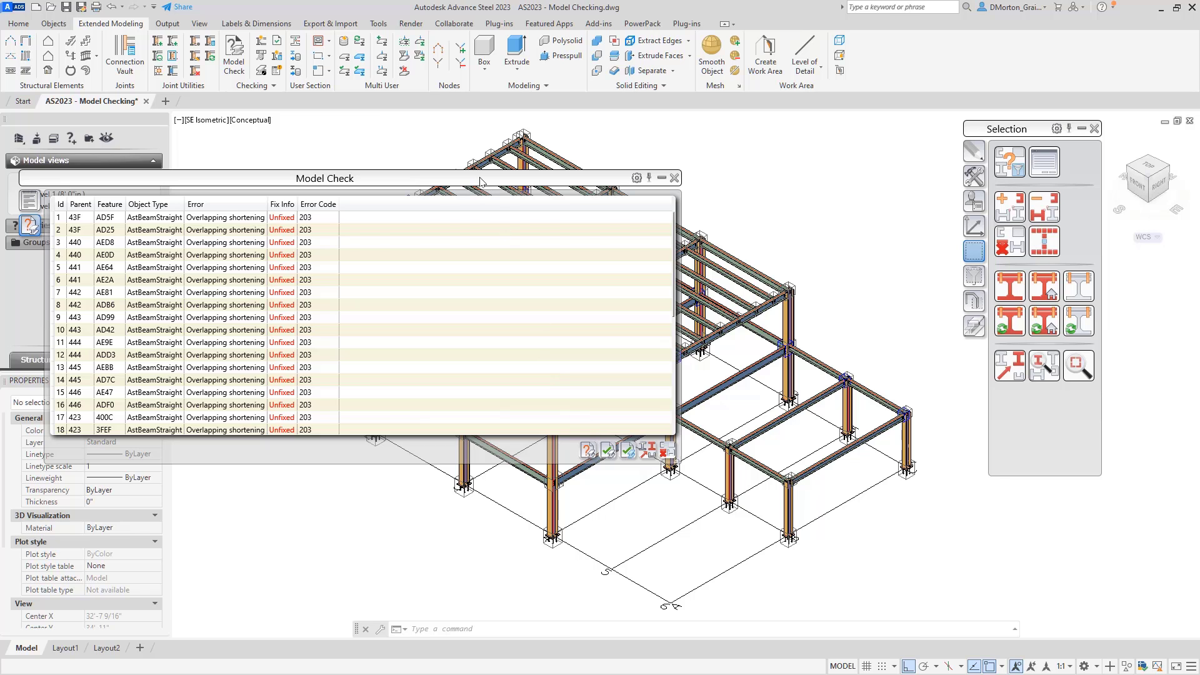
pyautogui.moveTo(485, 186); pyautogui.dragTo(531, 339)
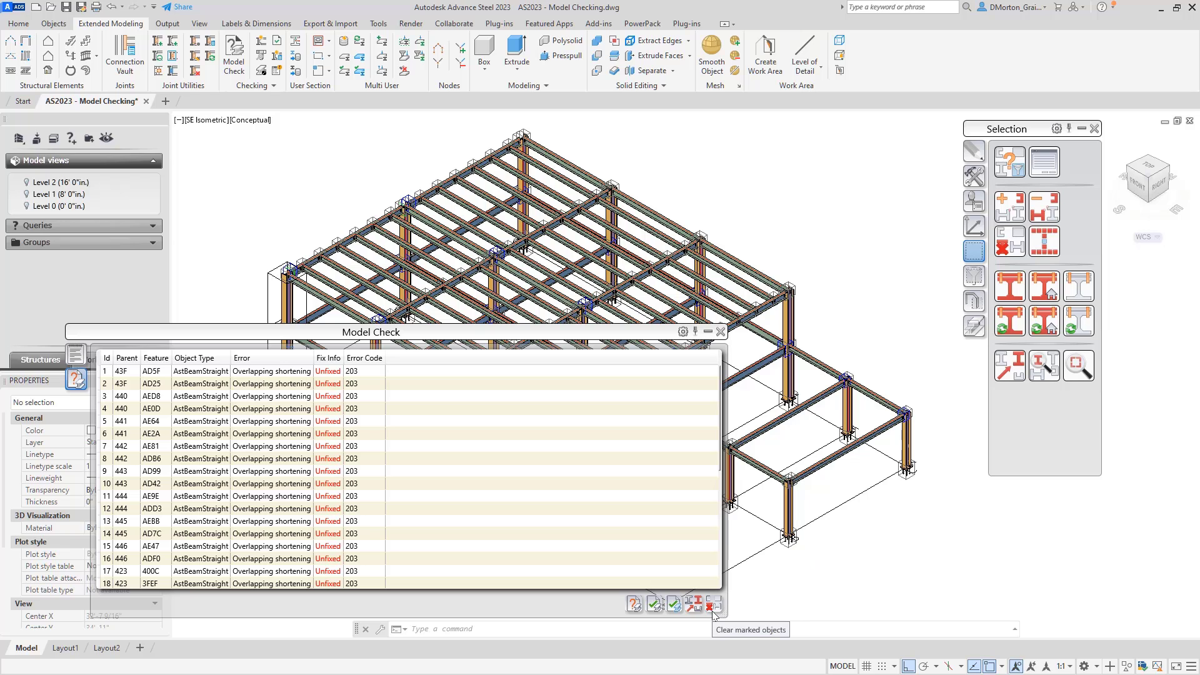
# Try Fix All Error, rerun the check, and select the first Unfixed shortening error row
pyautogui.click(654, 604)
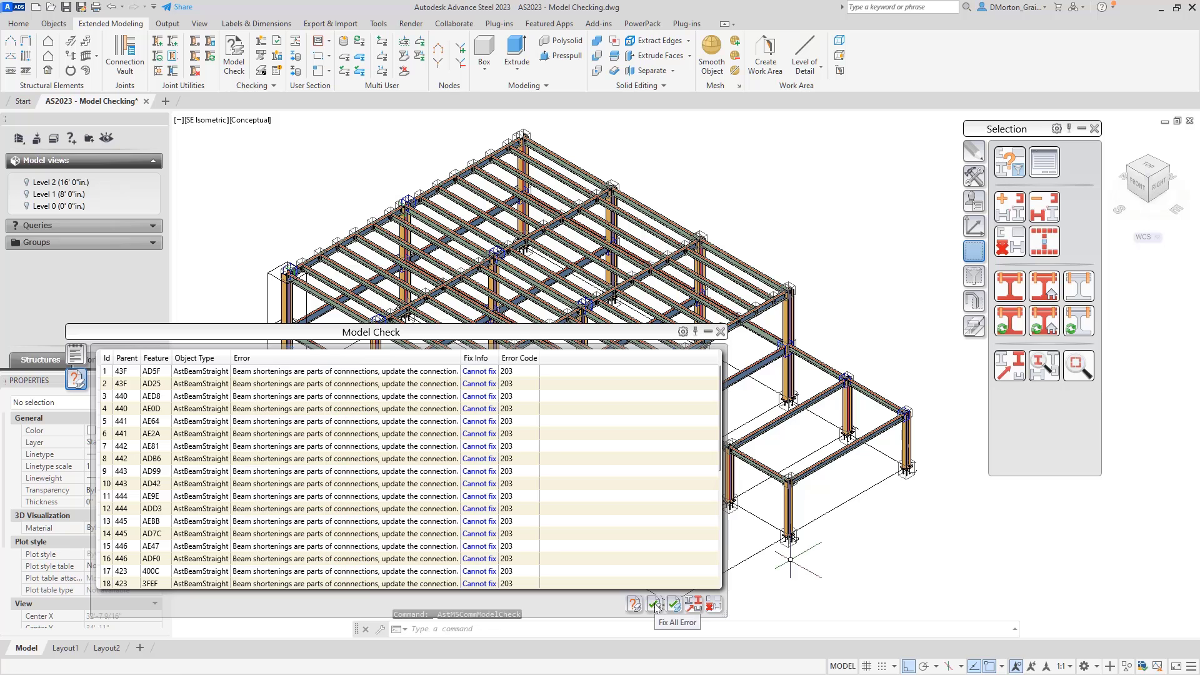
pyautogui.scroll(-6, 500, 461)
pyautogui.scroll(6, 500, 460)
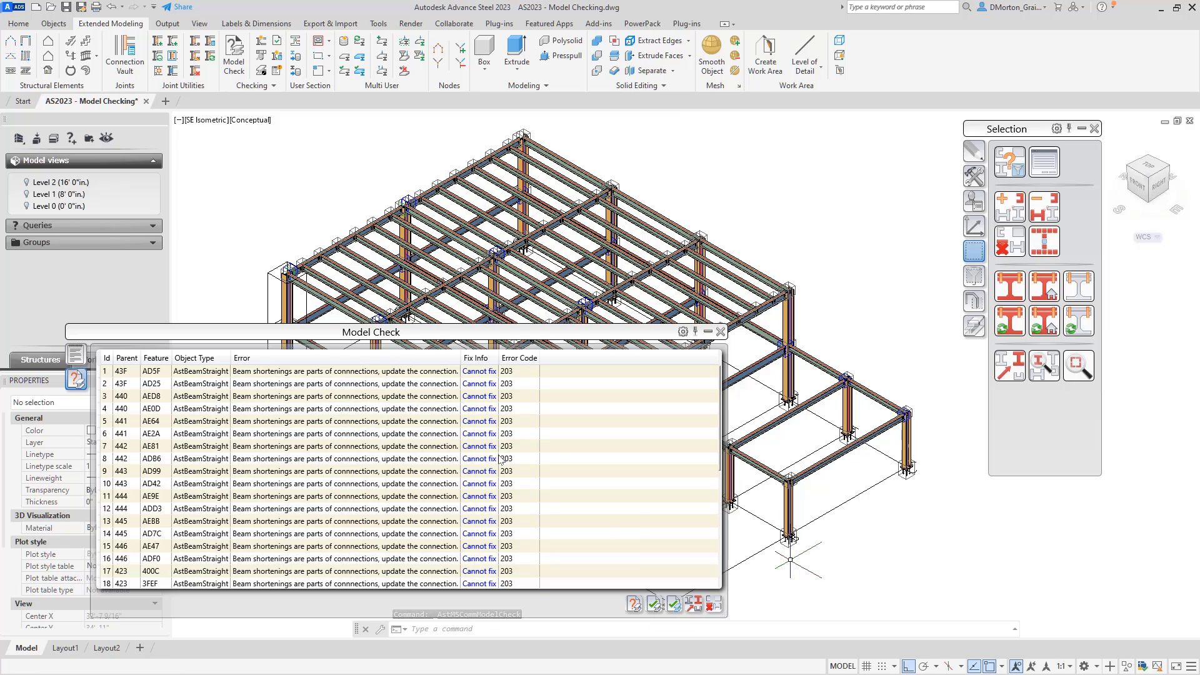
pyautogui.click(632, 606)
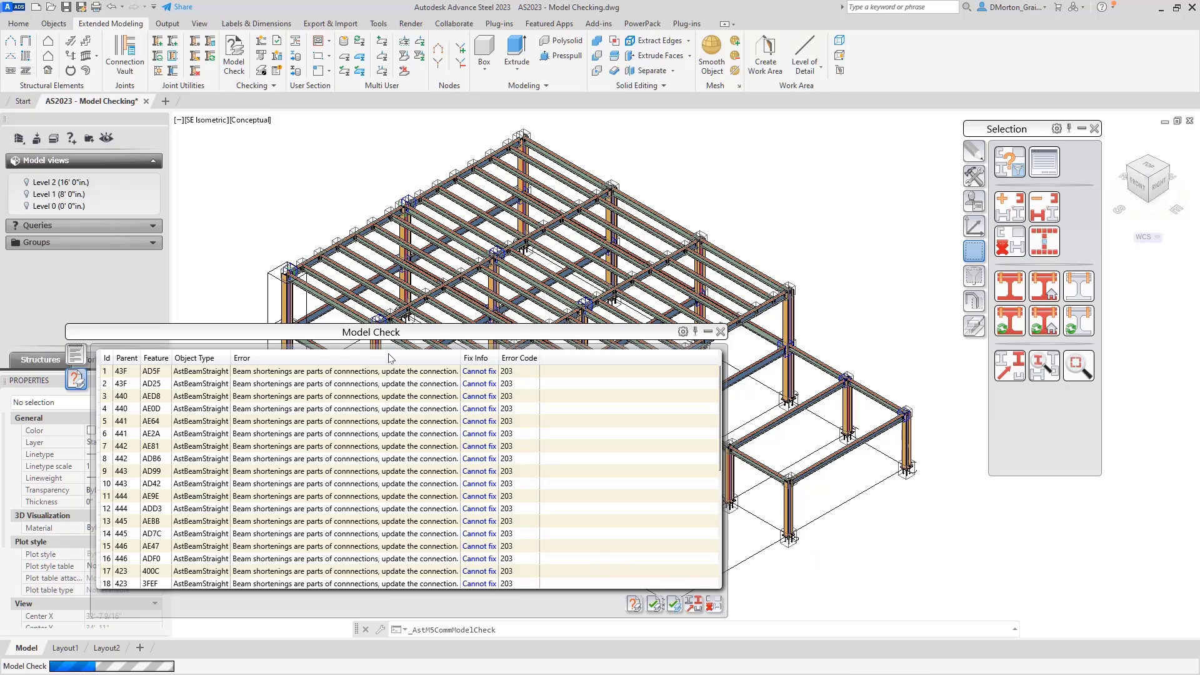
pyautogui.click(259, 373)
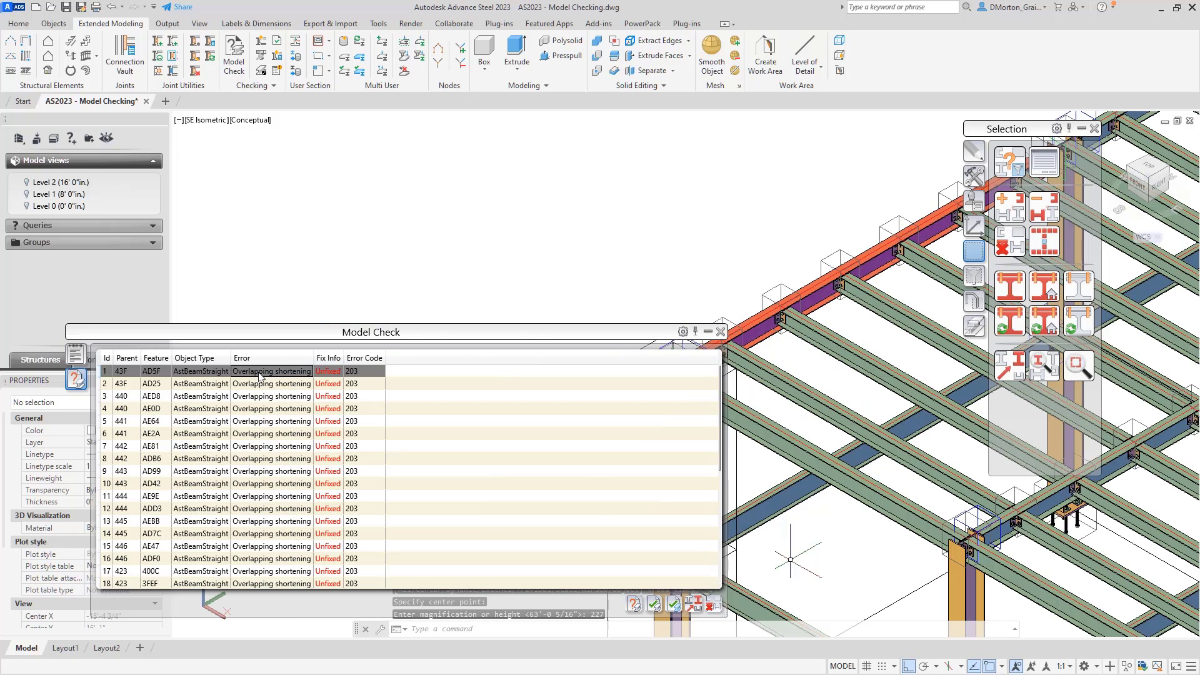
pyautogui.moveTo(509, 340); pyautogui.dragTo(488, 211)
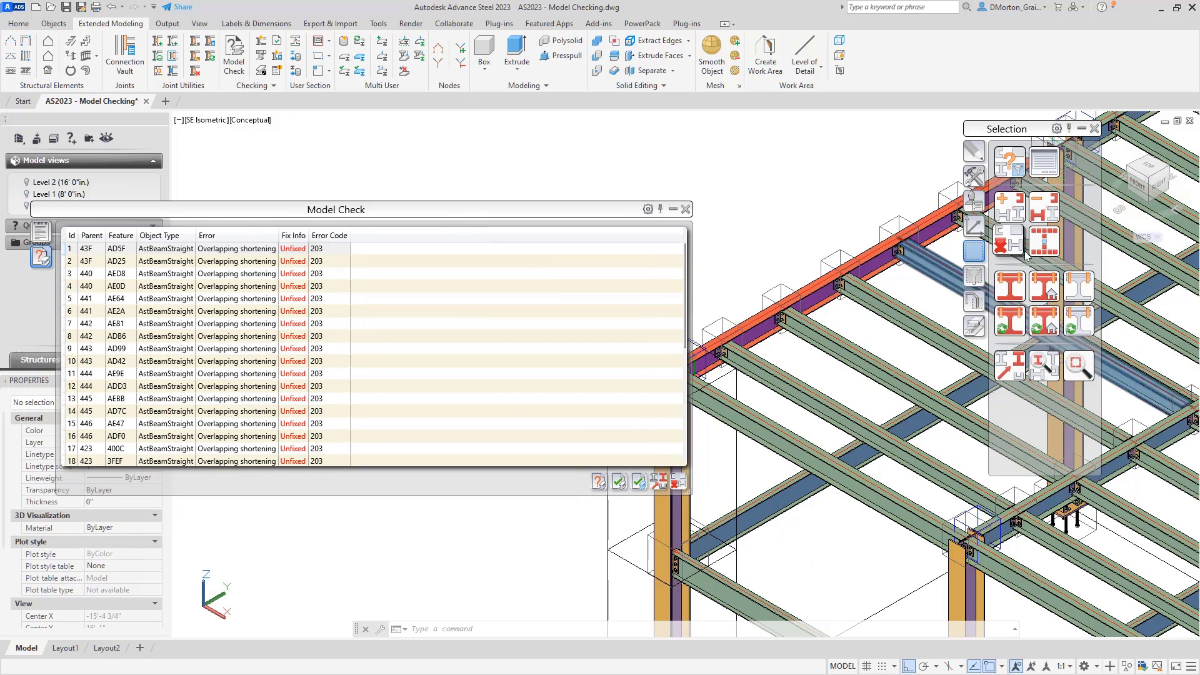
# Isolate the first error's beam with a Quick view, show its error markings, and close Model Check
pyautogui.click(974, 301)
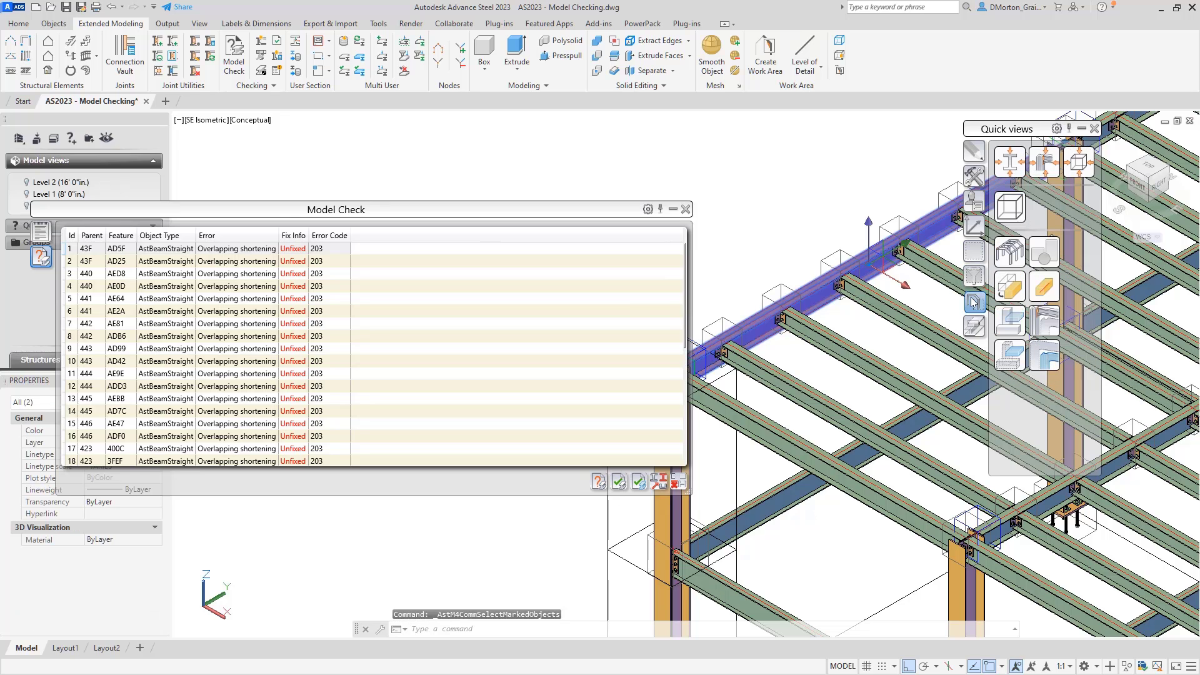
pyautogui.click(1005, 354)
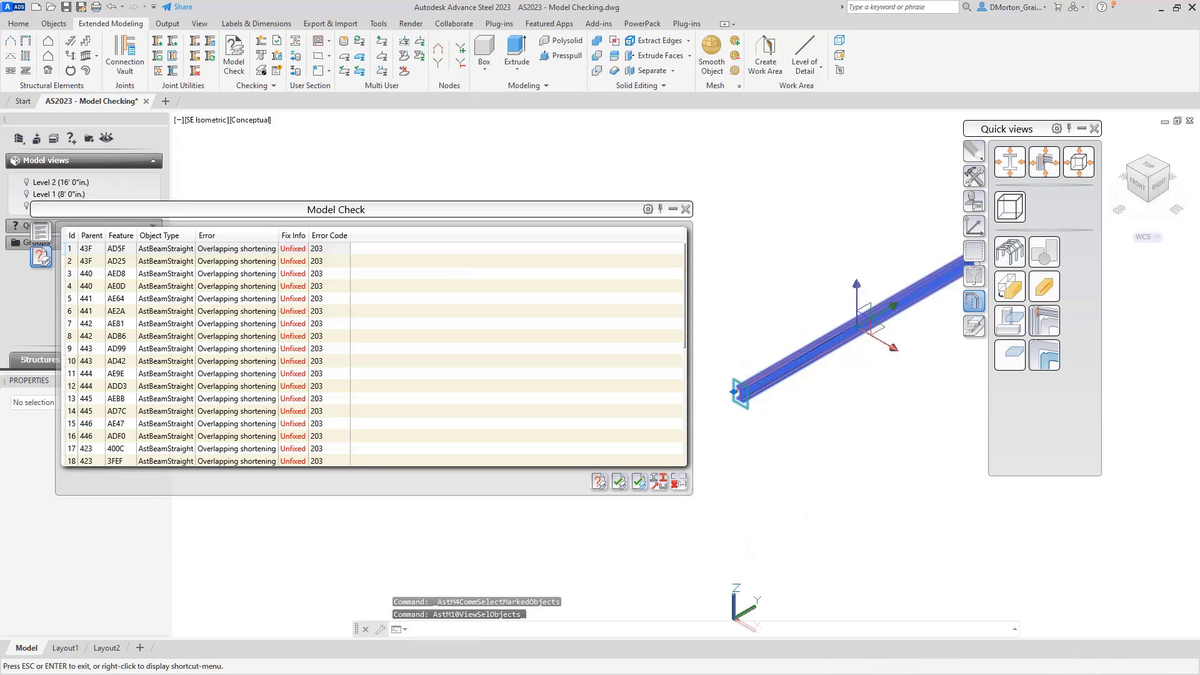
pyautogui.scroll(-2, 831, 451)
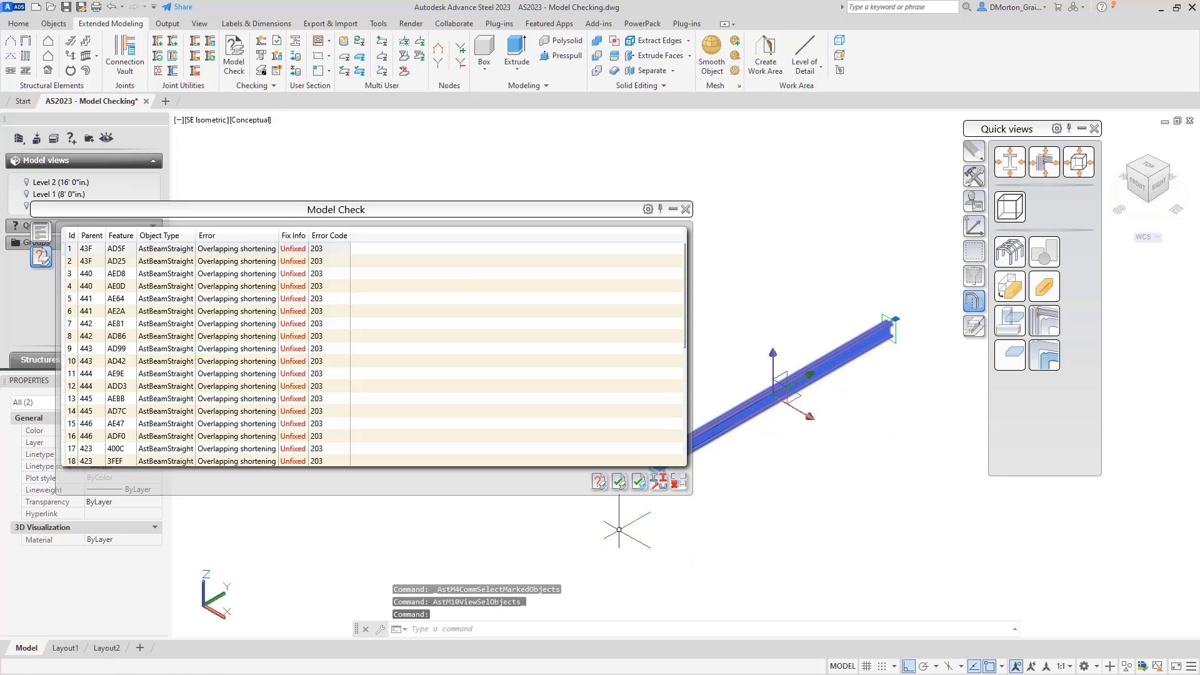
pyautogui.click(658, 482)
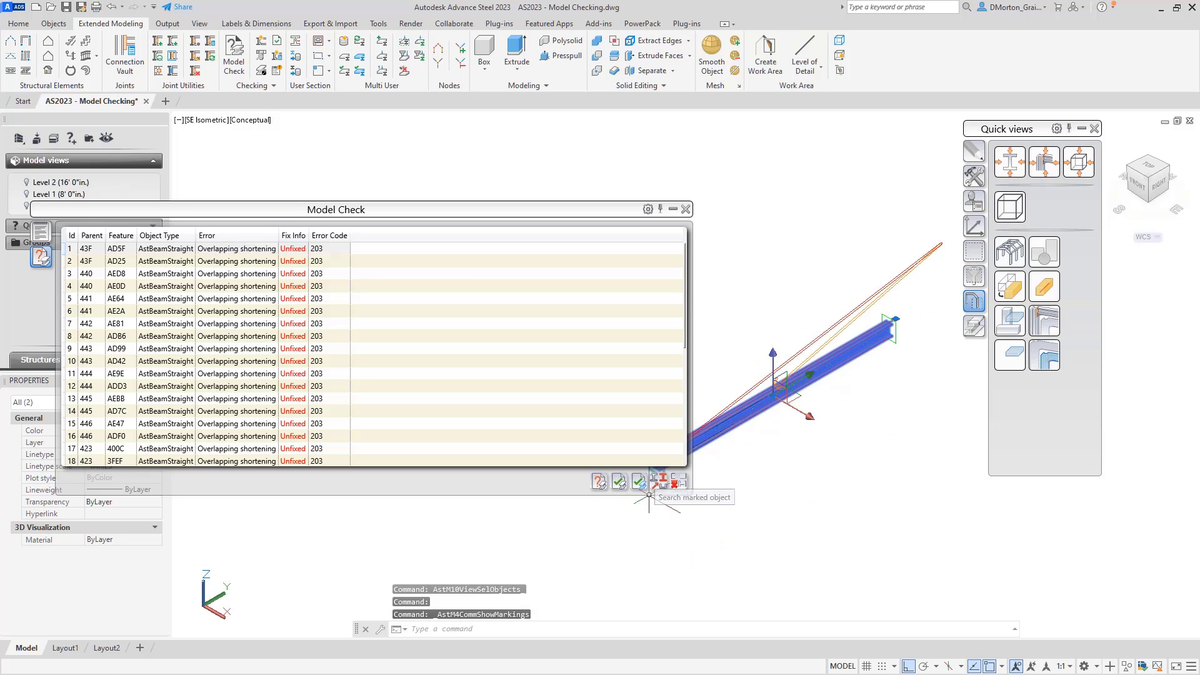
pyautogui.click(684, 210)
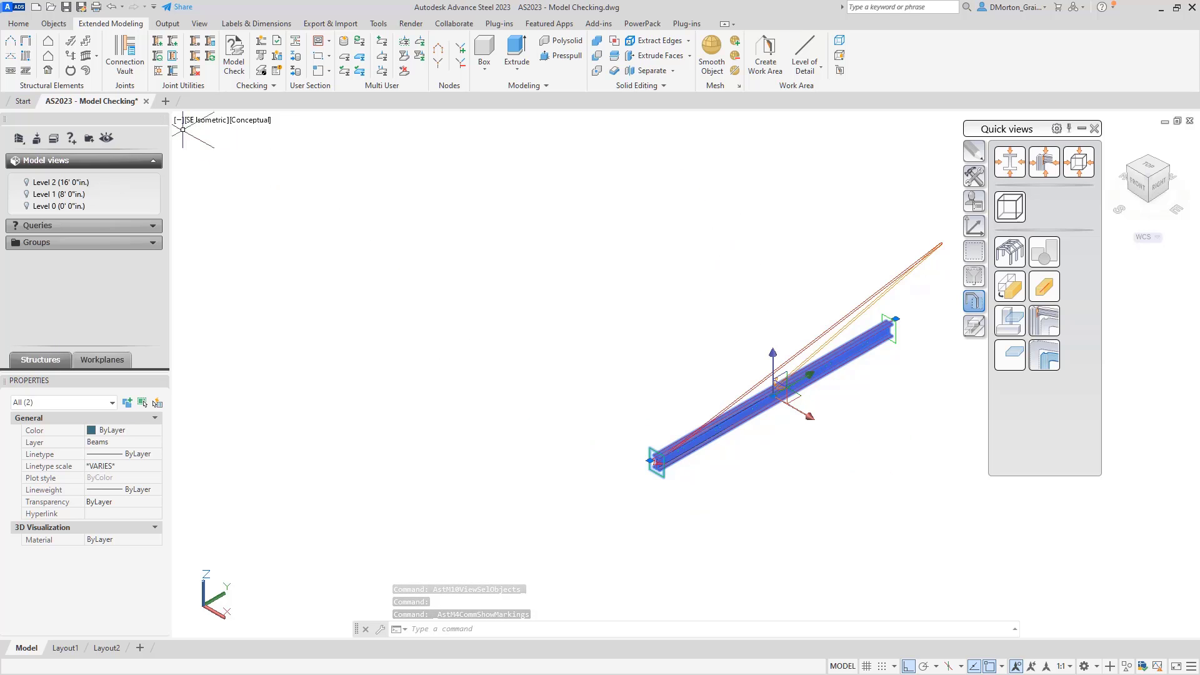
pyautogui.click(250, 120)
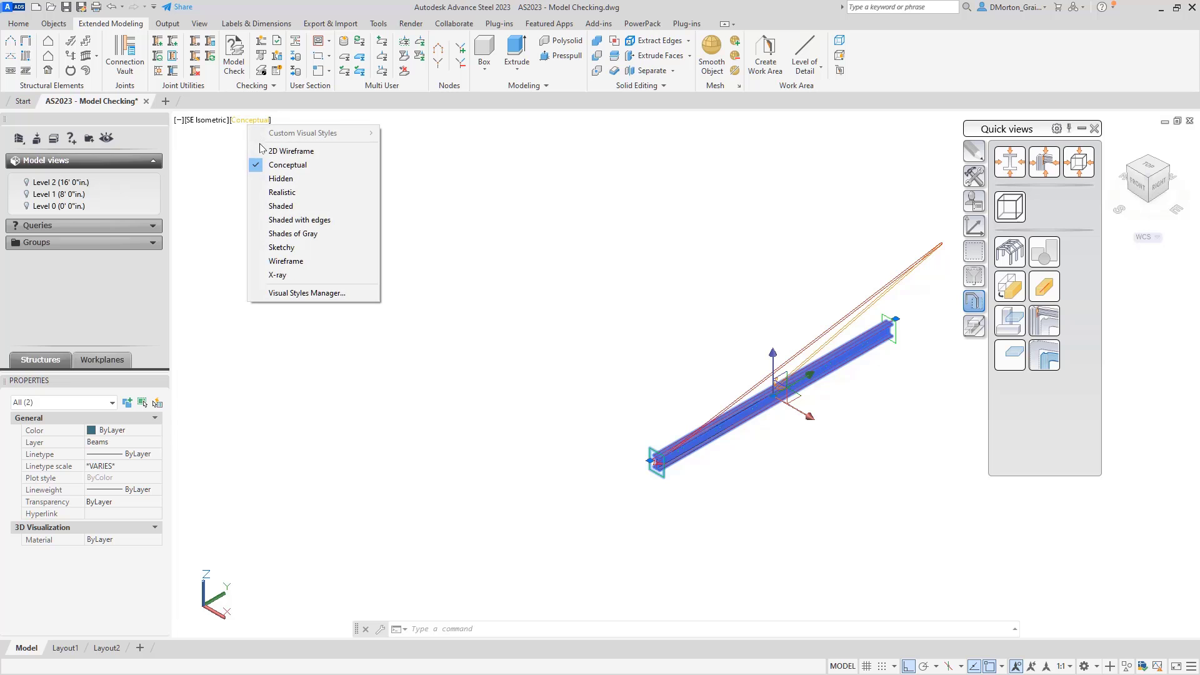
# Switch the view to 2D Wireframe and zoom in on the marked beam ends
pyautogui.click(262, 151)
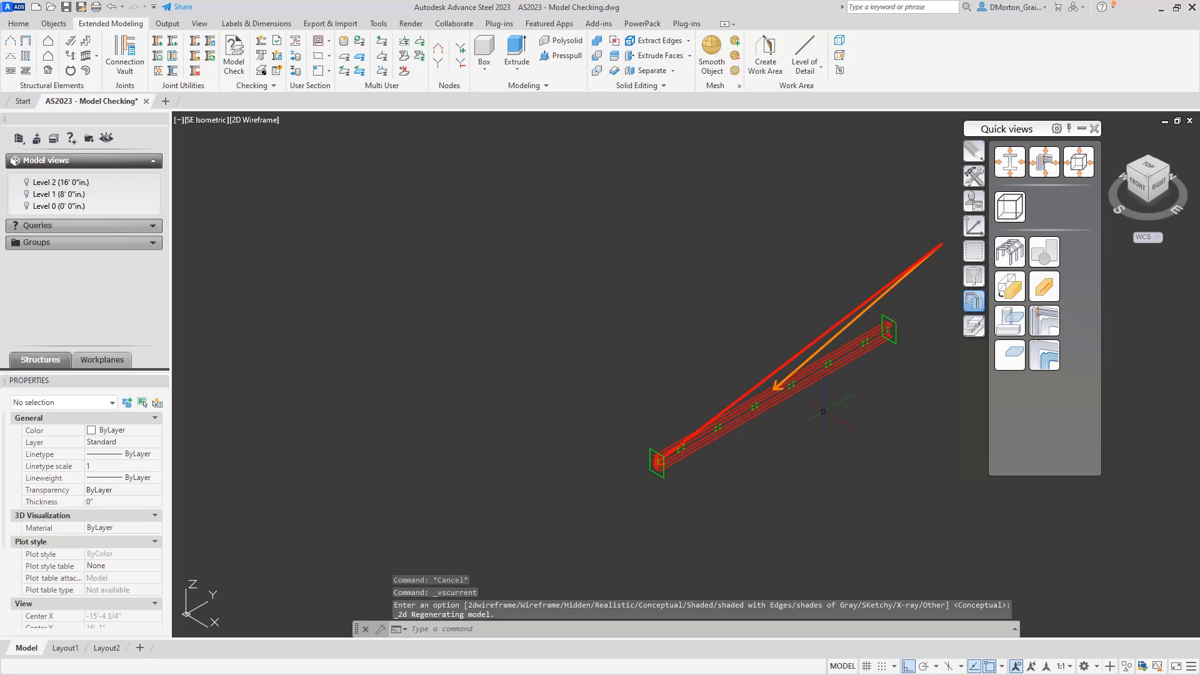
pyautogui.click(809, 454)
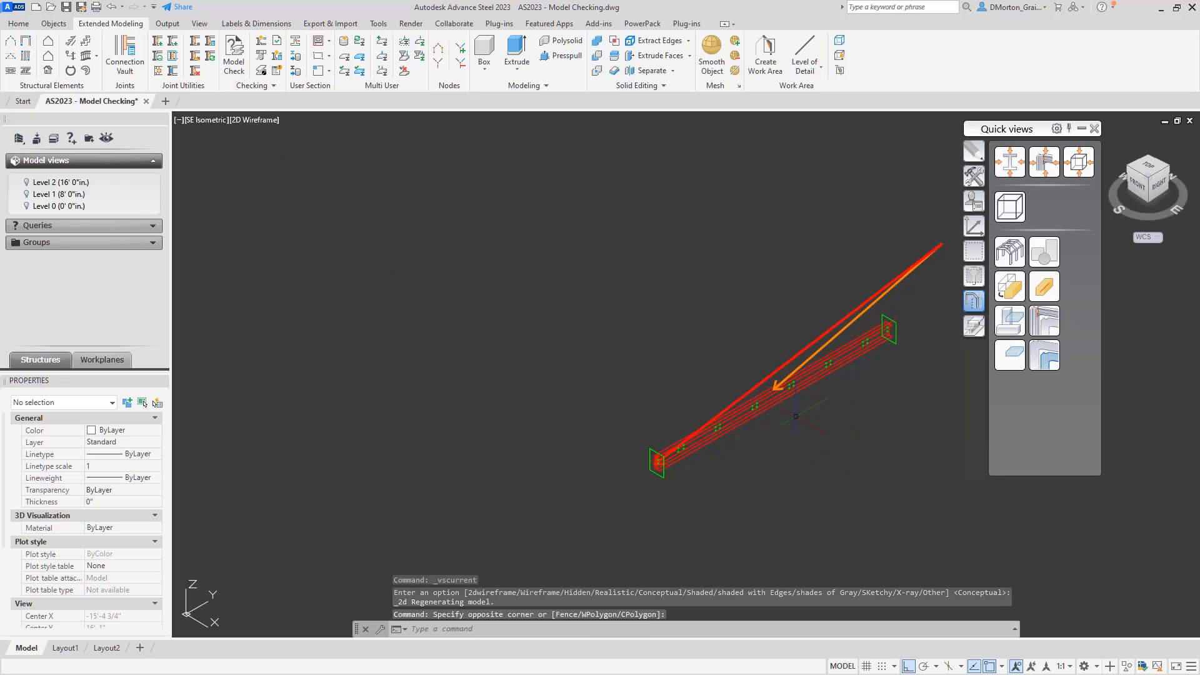
pyautogui.scroll(6, 779, 386)
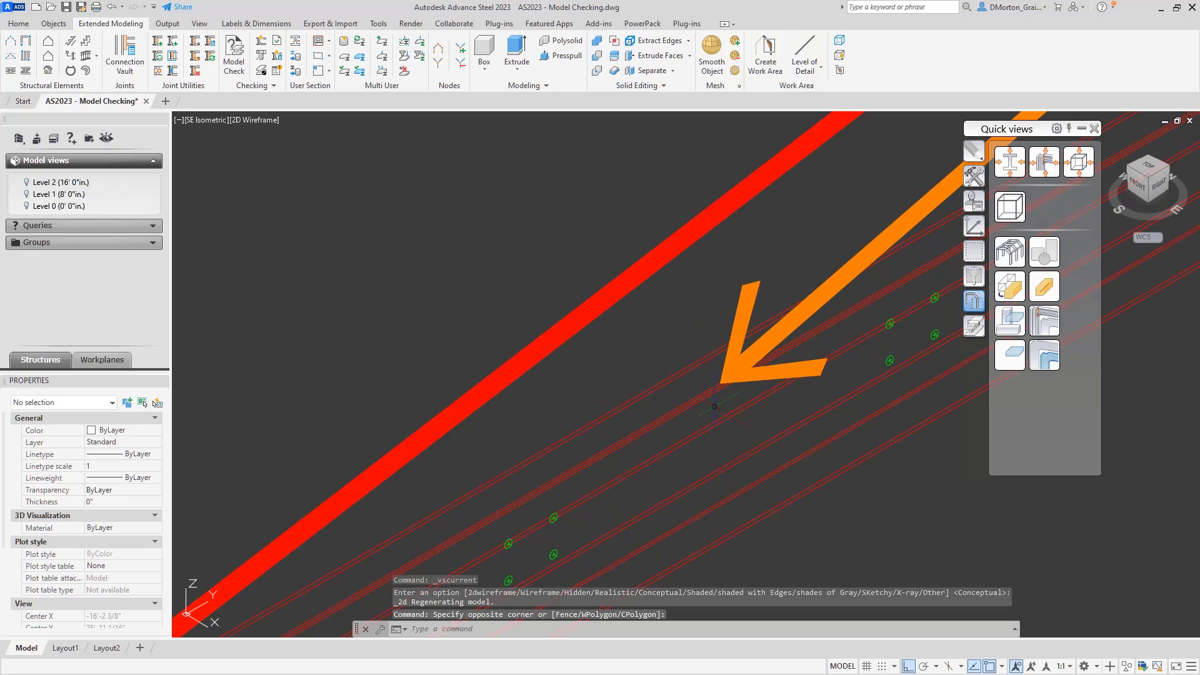
pyautogui.scroll(-5, 706, 395)
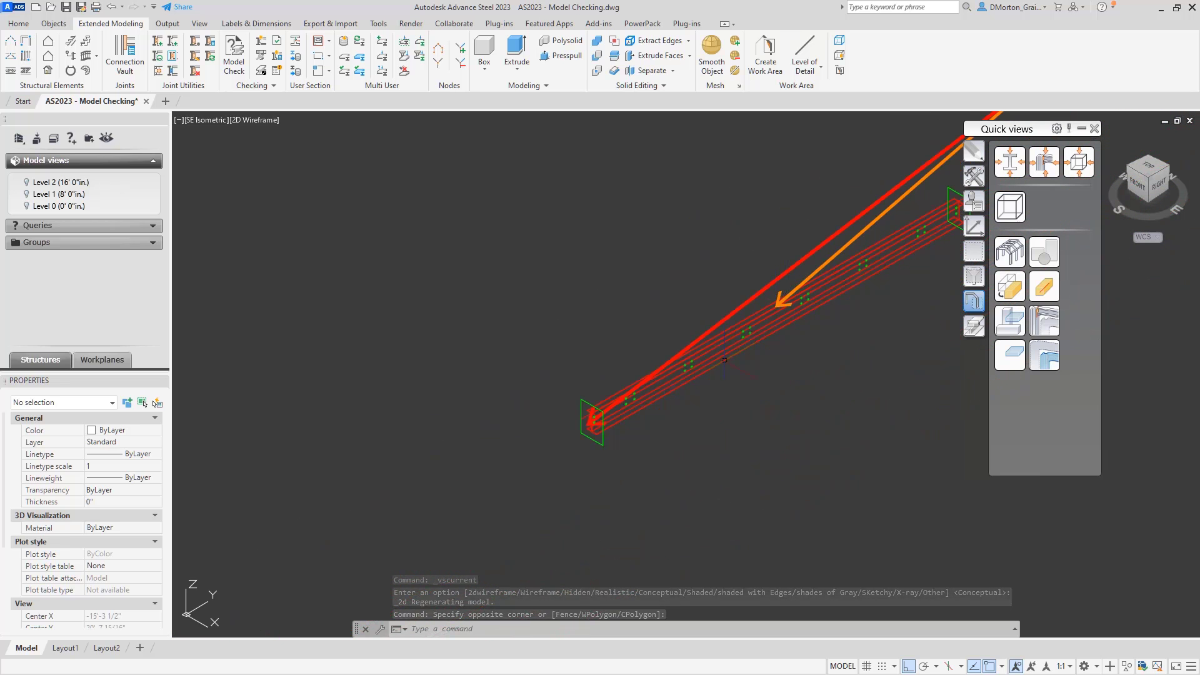
pyautogui.scroll(4, 591, 400)
pyautogui.scroll(3, 604, 371)
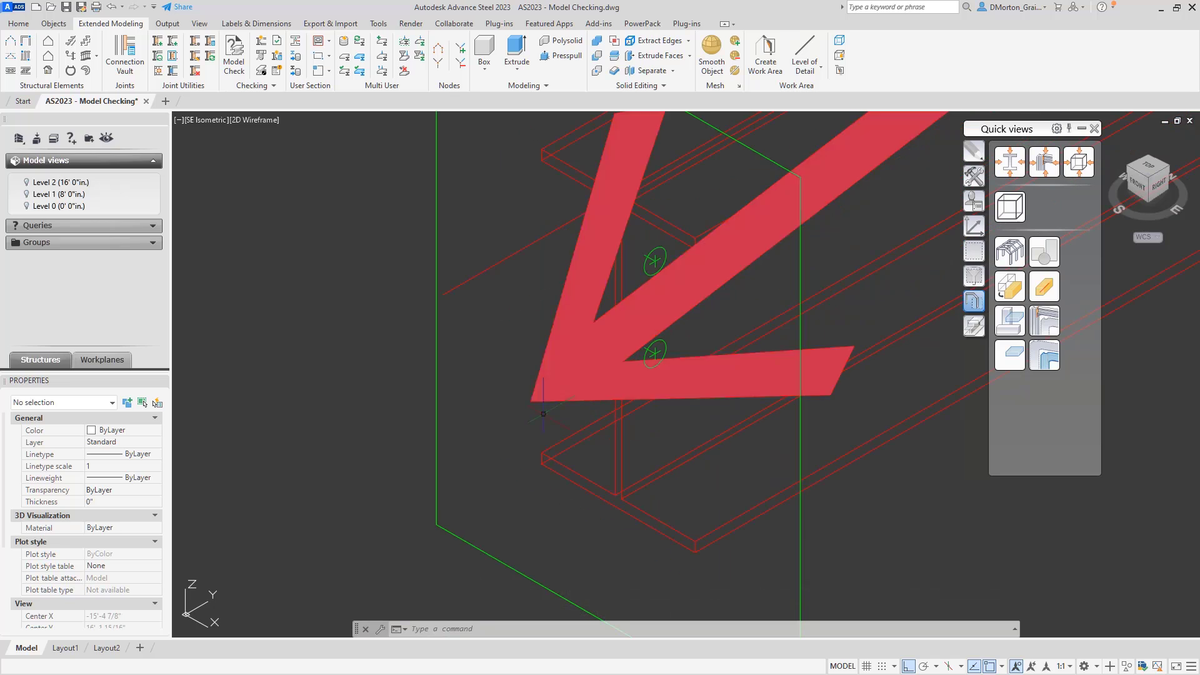
pyautogui.scroll(-4, 521, 392)
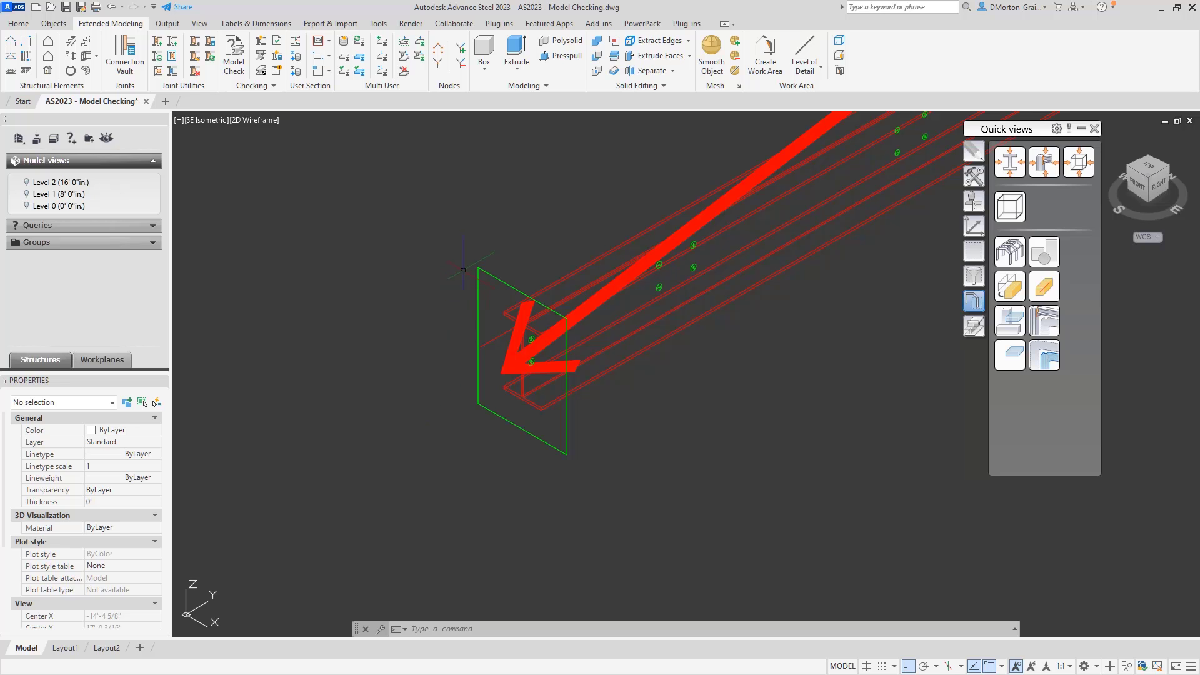
pyautogui.scroll(3, 466, 268)
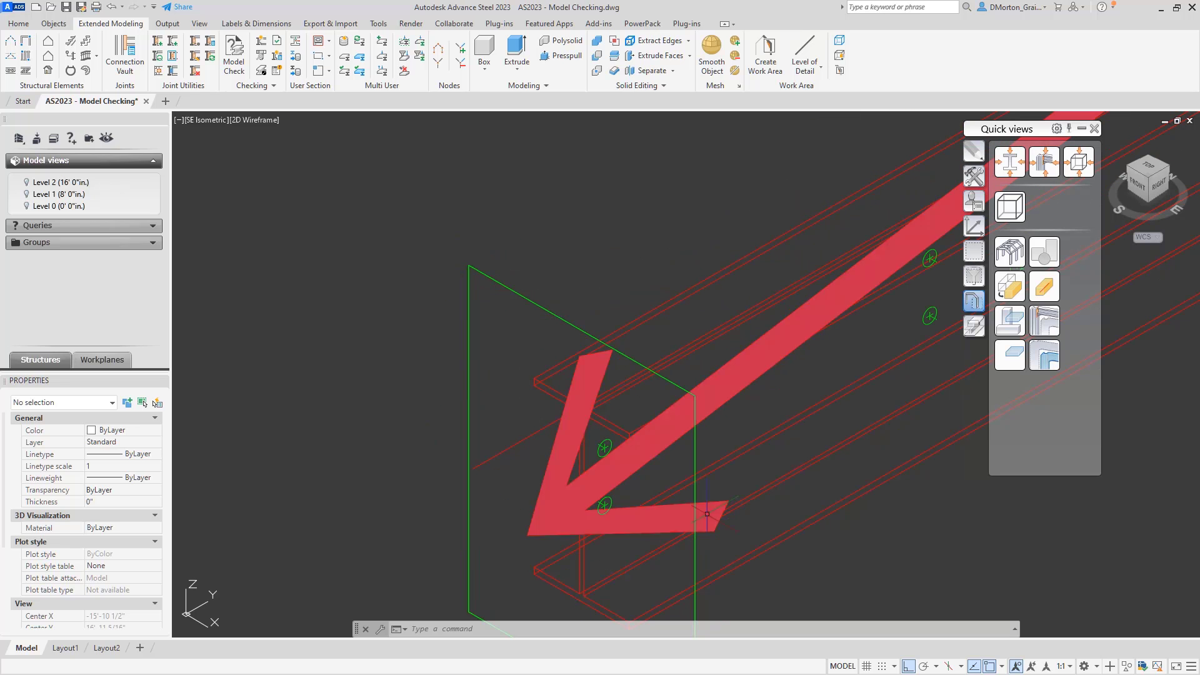
# Window-select the shortening plane at the beam end, check its object types, then clear the selection
pyautogui.click(519, 338)
pyautogui.click(402, 231)
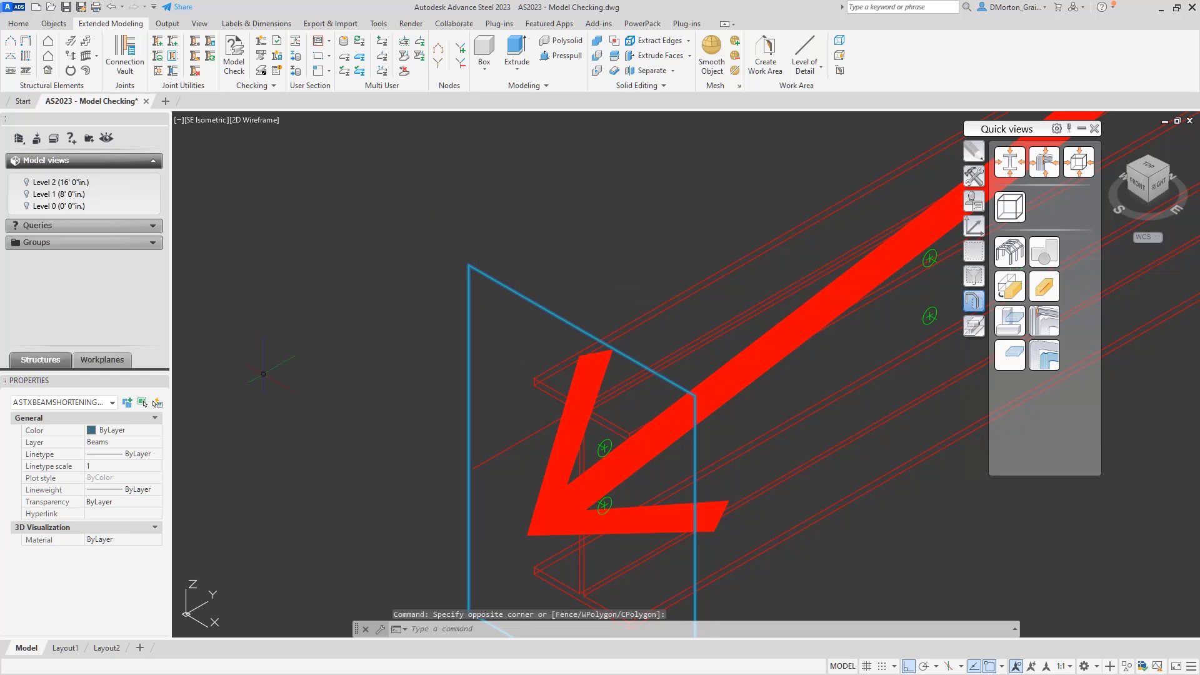
pyautogui.click(112, 402)
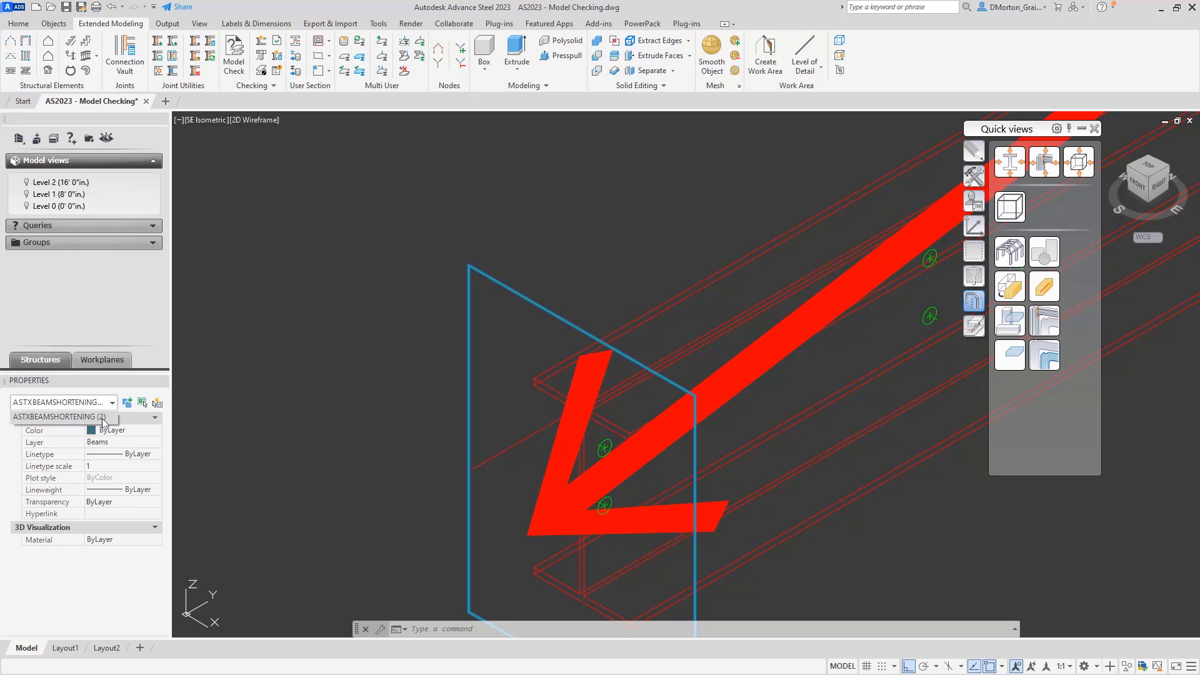
pyautogui.click(381, 363)
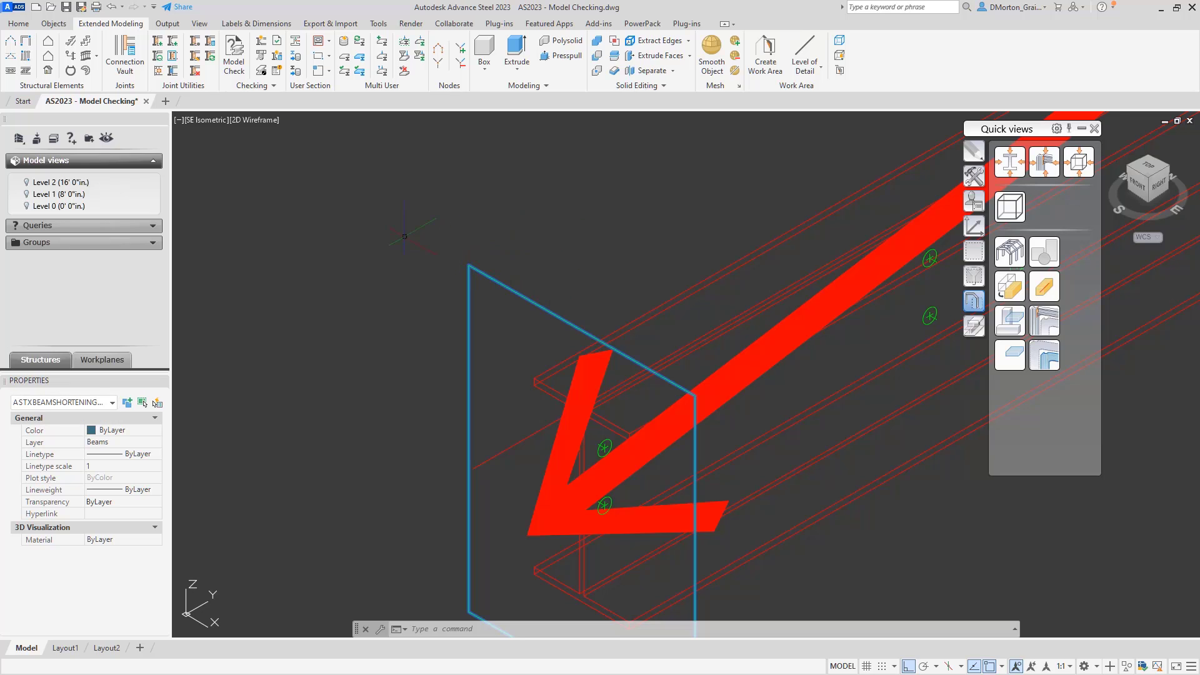
pyautogui.click(344, 215)
pyautogui.press('Escape')
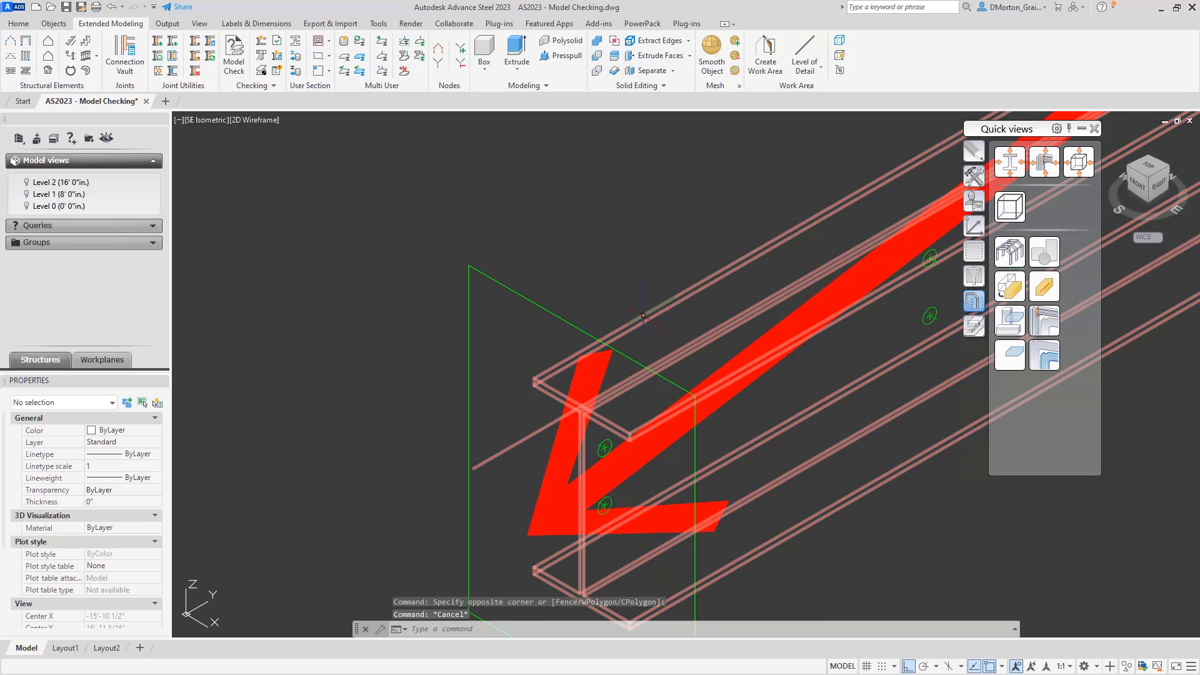
# Try selecting the beam and shortening plane near the marker, then cancel the selection
pyautogui.click(594, 416)
pyautogui.rightClick(596, 416)
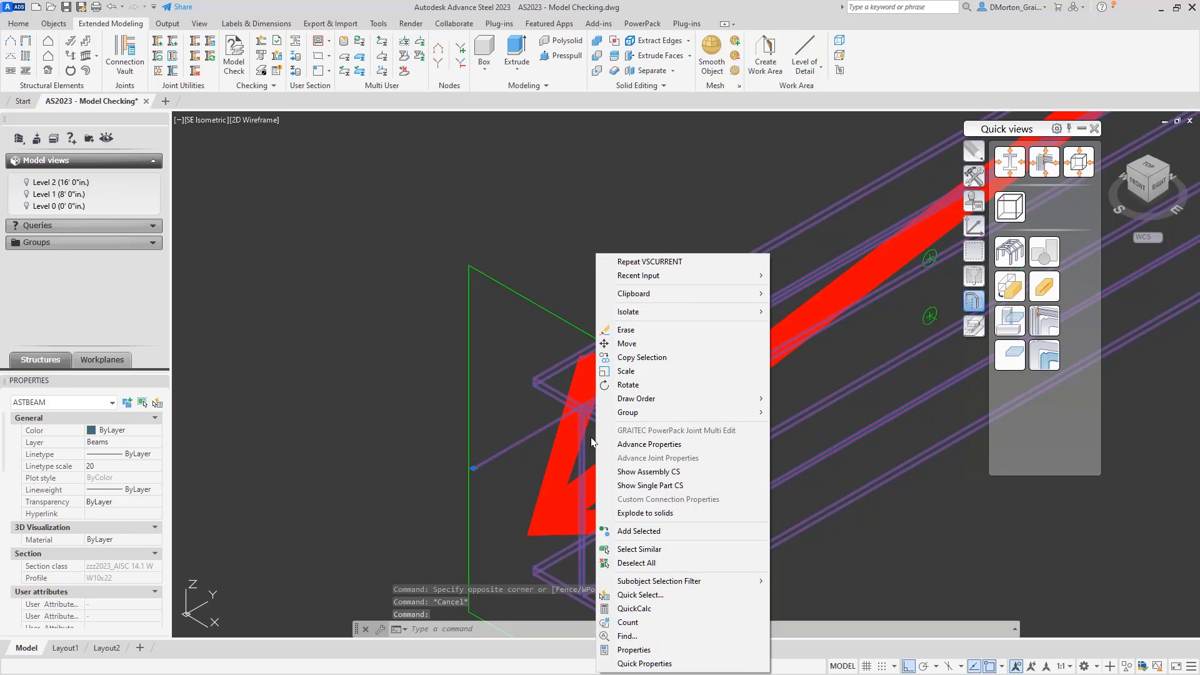
pyautogui.click(572, 465)
pyautogui.click(502, 314)
pyautogui.click(476, 282)
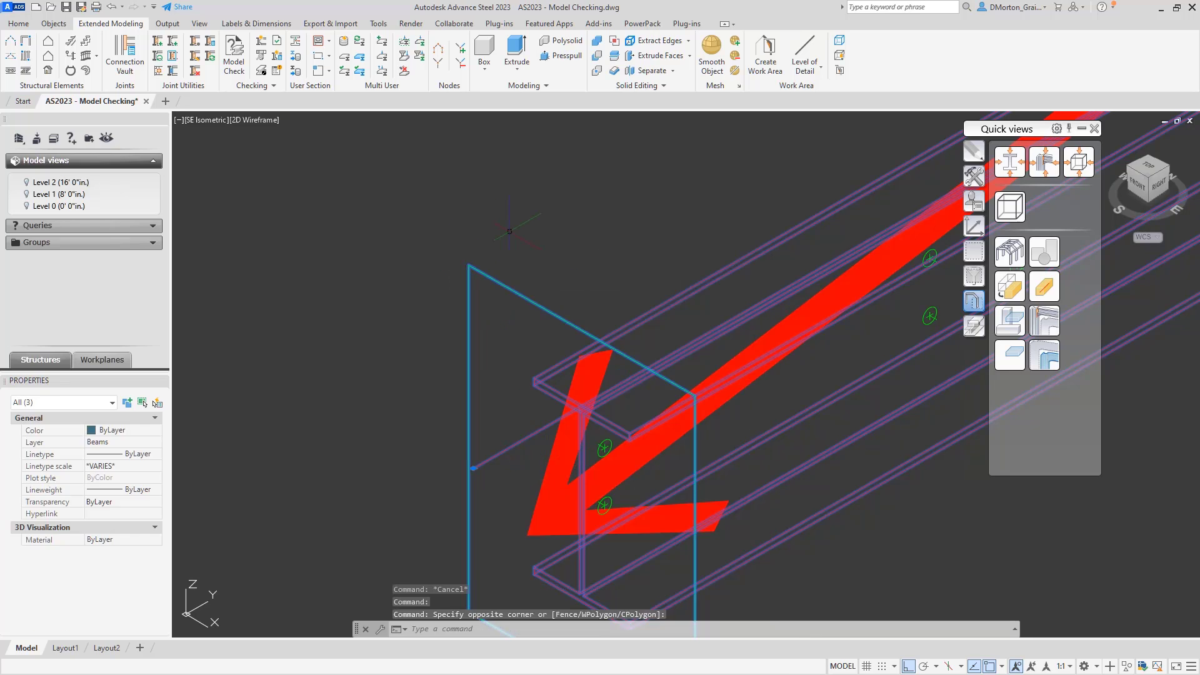
pyautogui.rightClick(525, 223)
pyautogui.press('Escape')
pyautogui.press('Escape')
pyautogui.scroll(-10, 378, 341)
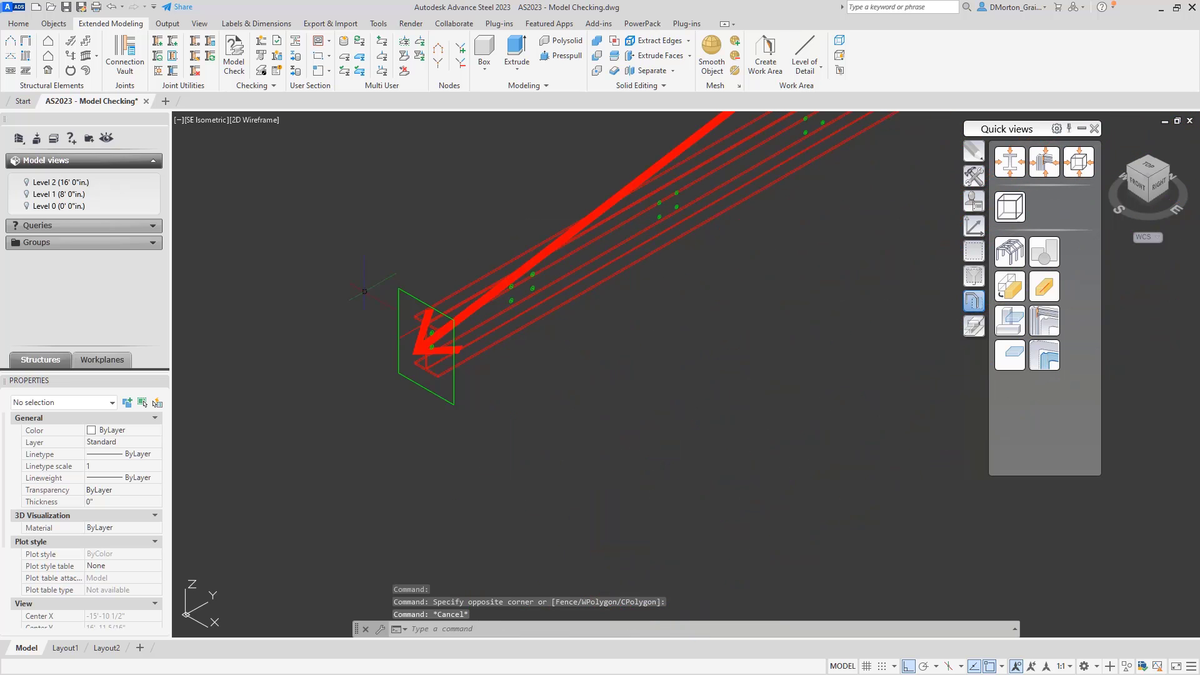
pyautogui.scroll(5, 376, 342)
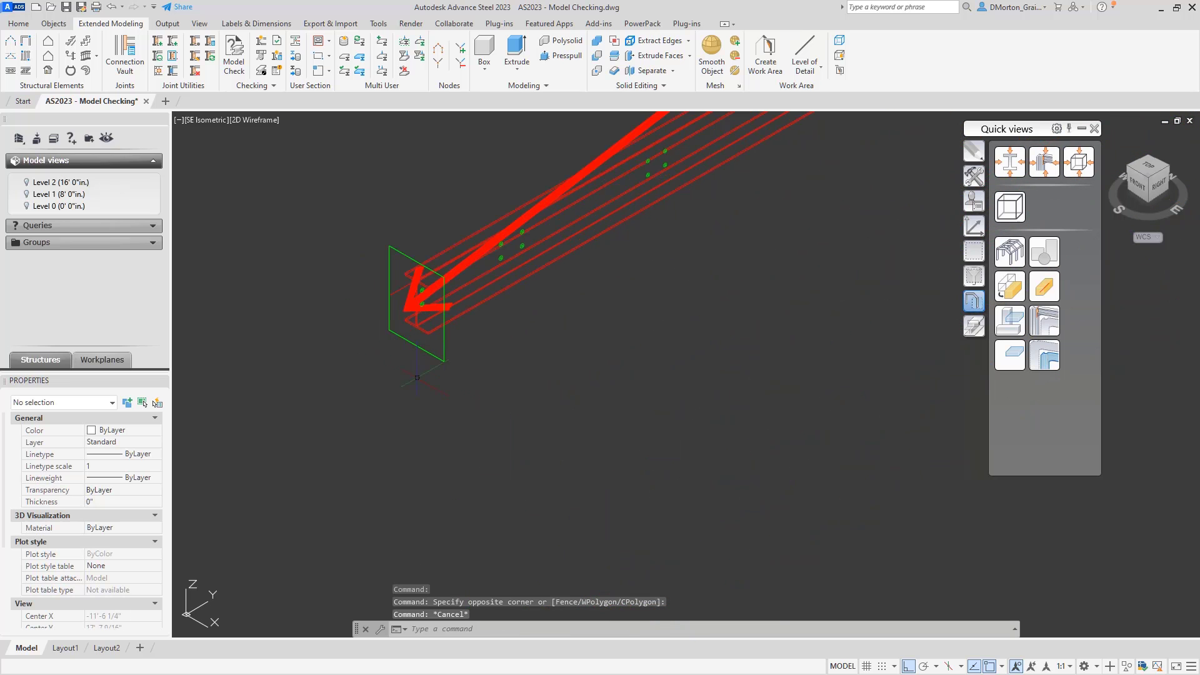
# Upgrade Shear Plate (344) to a primary connection and review its Cuts & Stiffeners Beam cut settings
pyautogui.click(563, 392)
pyautogui.click(411, 331)
pyautogui.rightClick(507, 377)
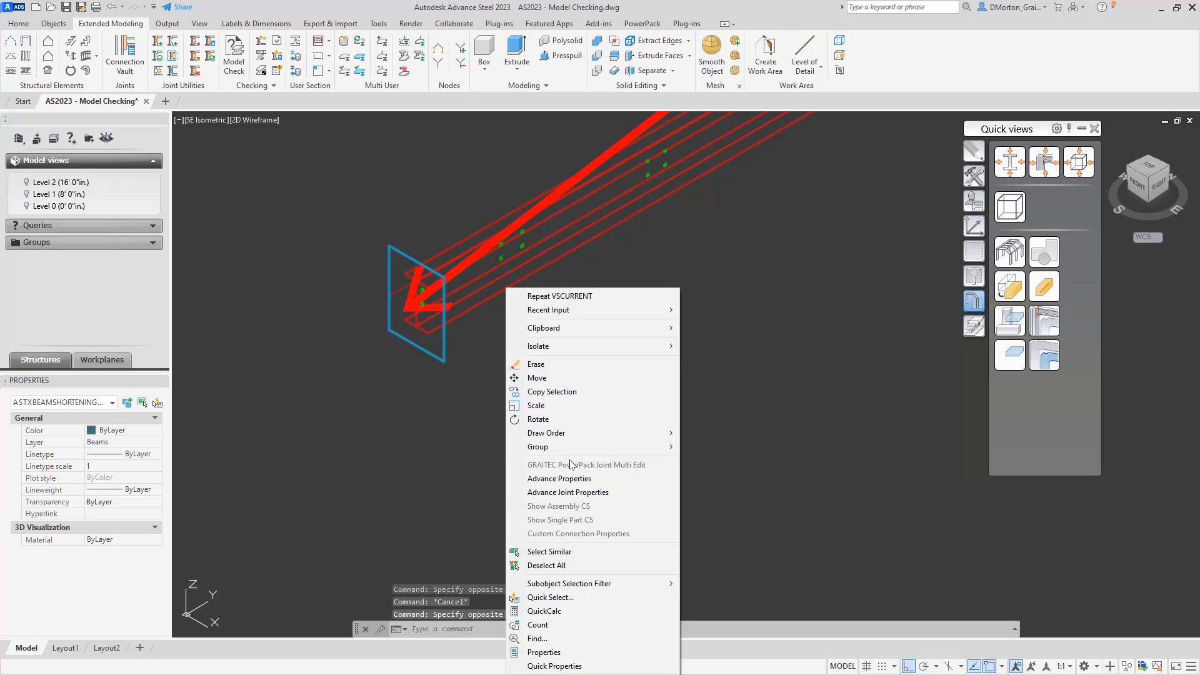
pyautogui.click(580, 492)
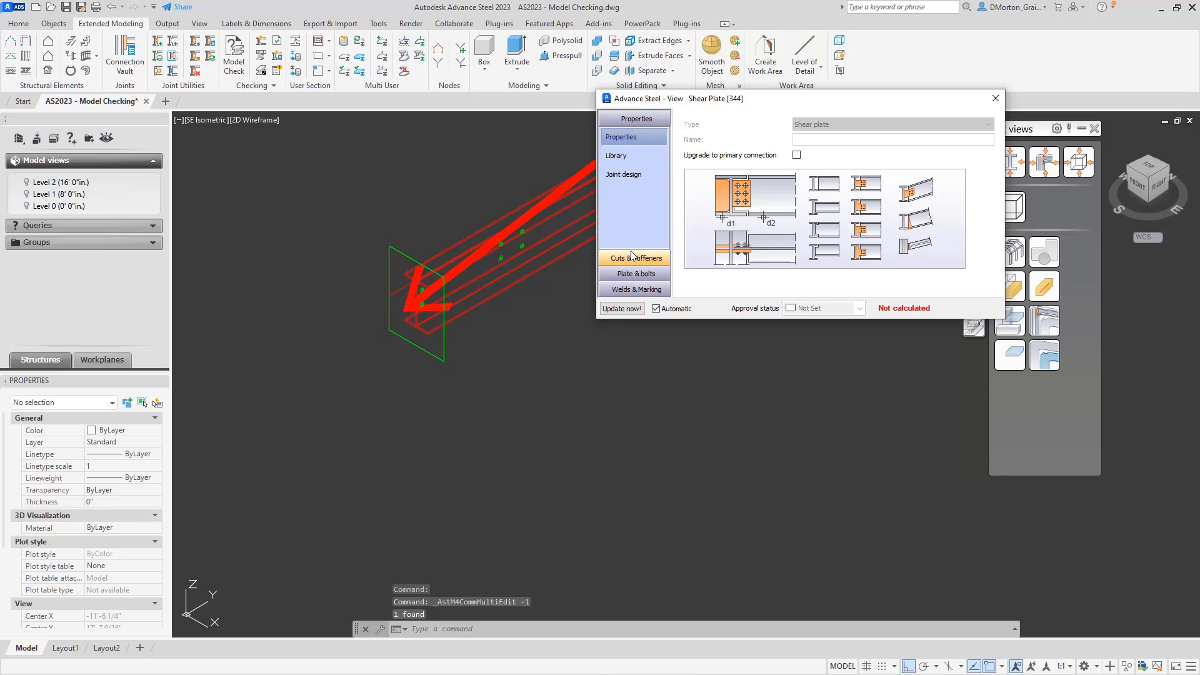
pyautogui.click(796, 154)
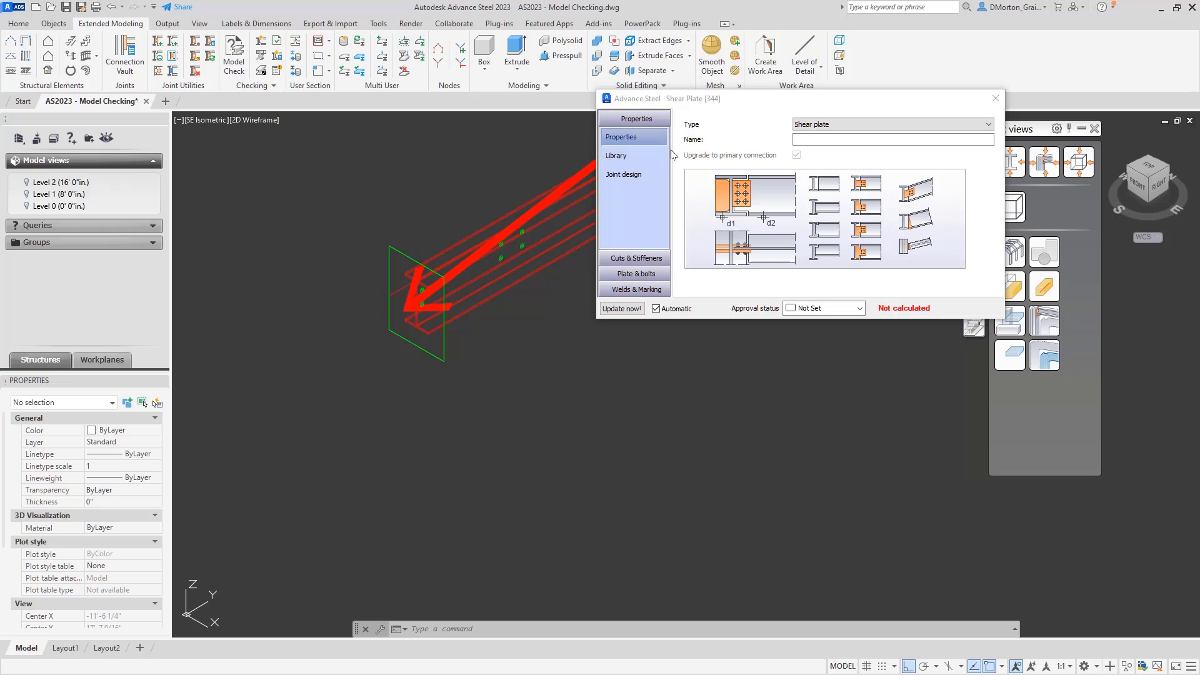
pyautogui.click(636, 264)
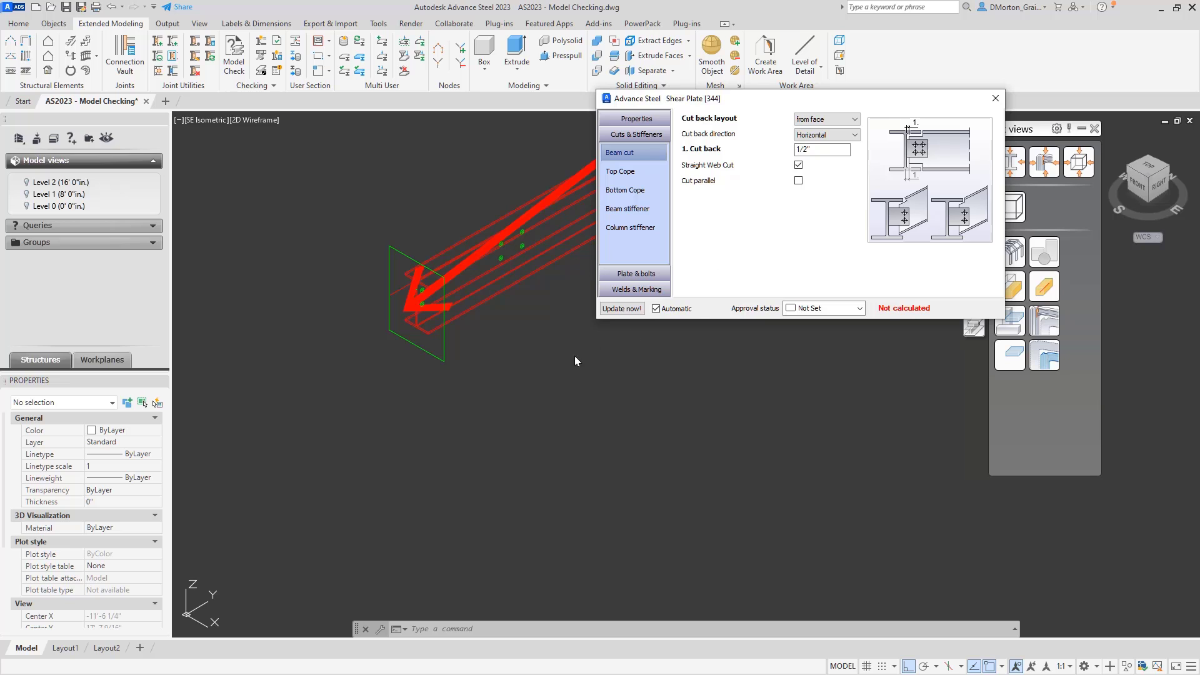
pyautogui.scroll(4, 394, 236)
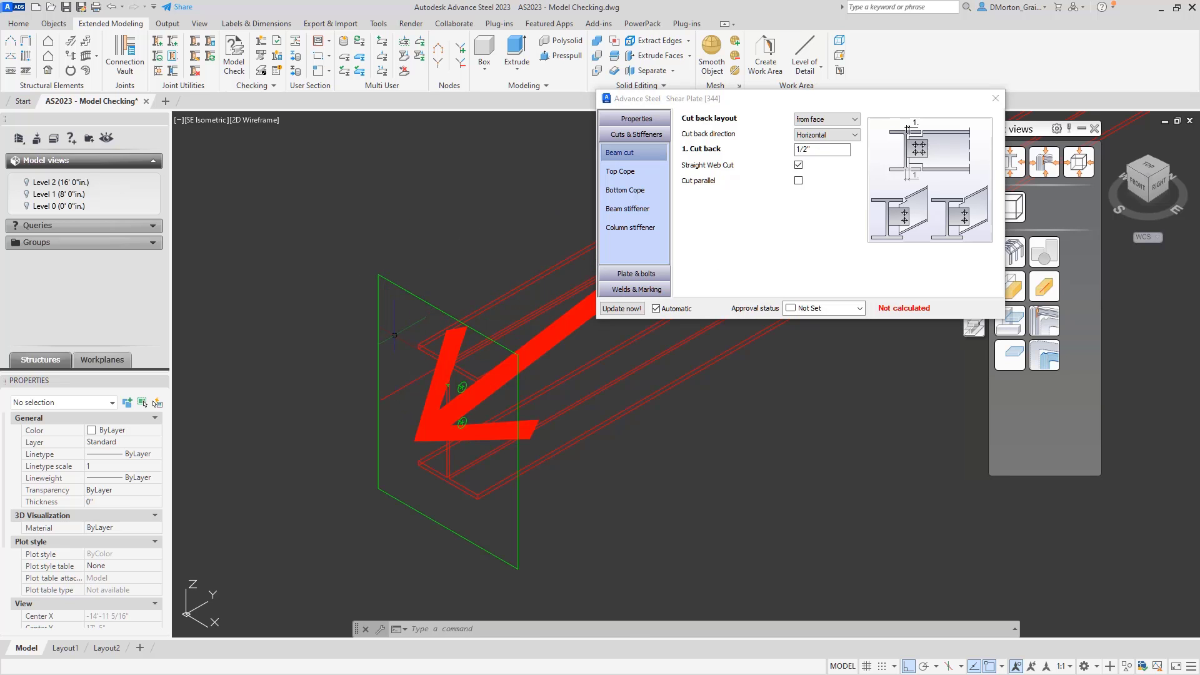
# Reselect the beam shortening plane and review the list of selected object types
pyautogui.click(393, 329)
pyautogui.click(357, 220)
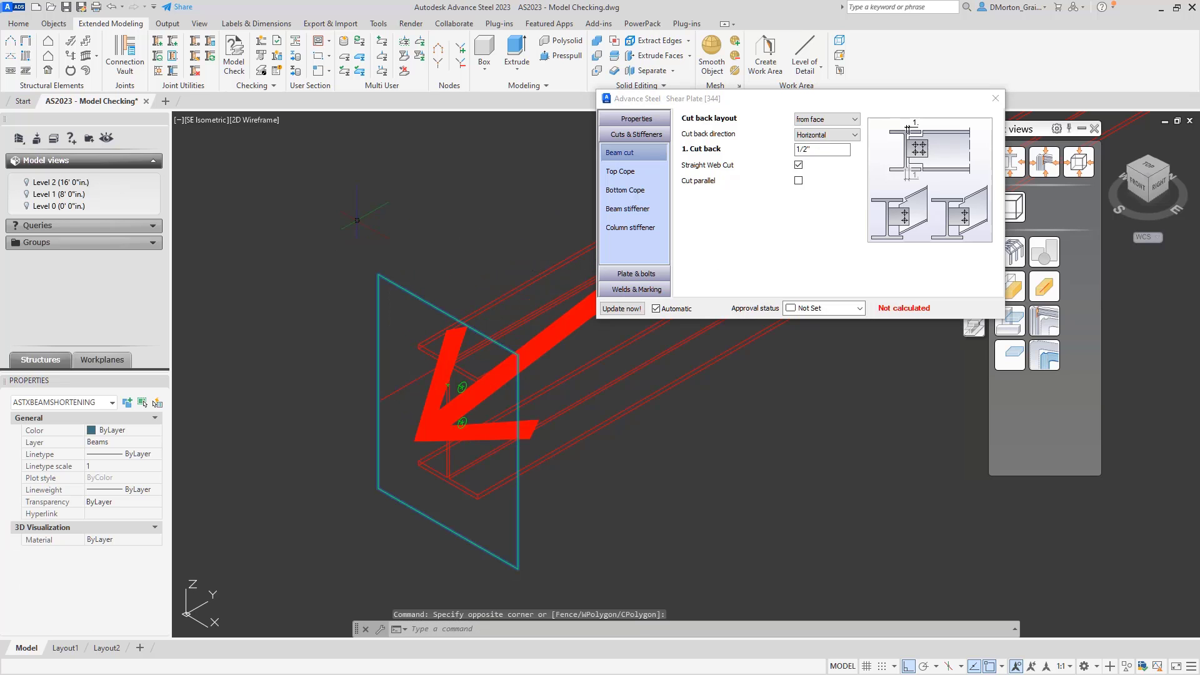
pyautogui.click(113, 403)
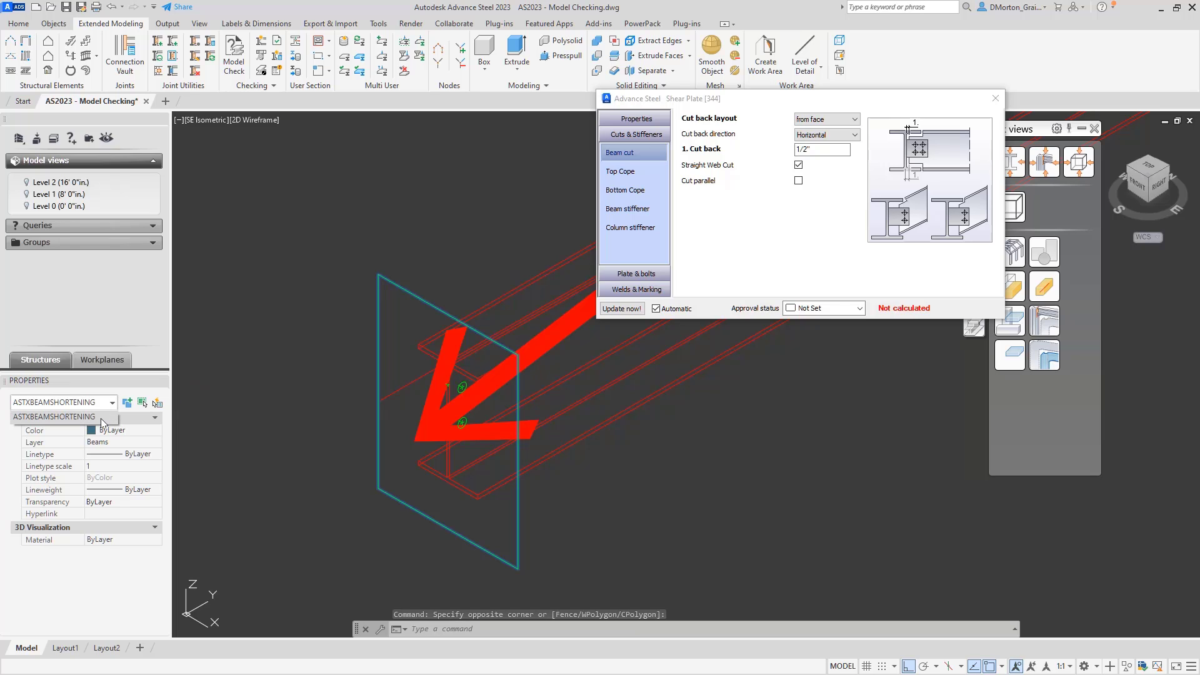
pyautogui.click(100, 419)
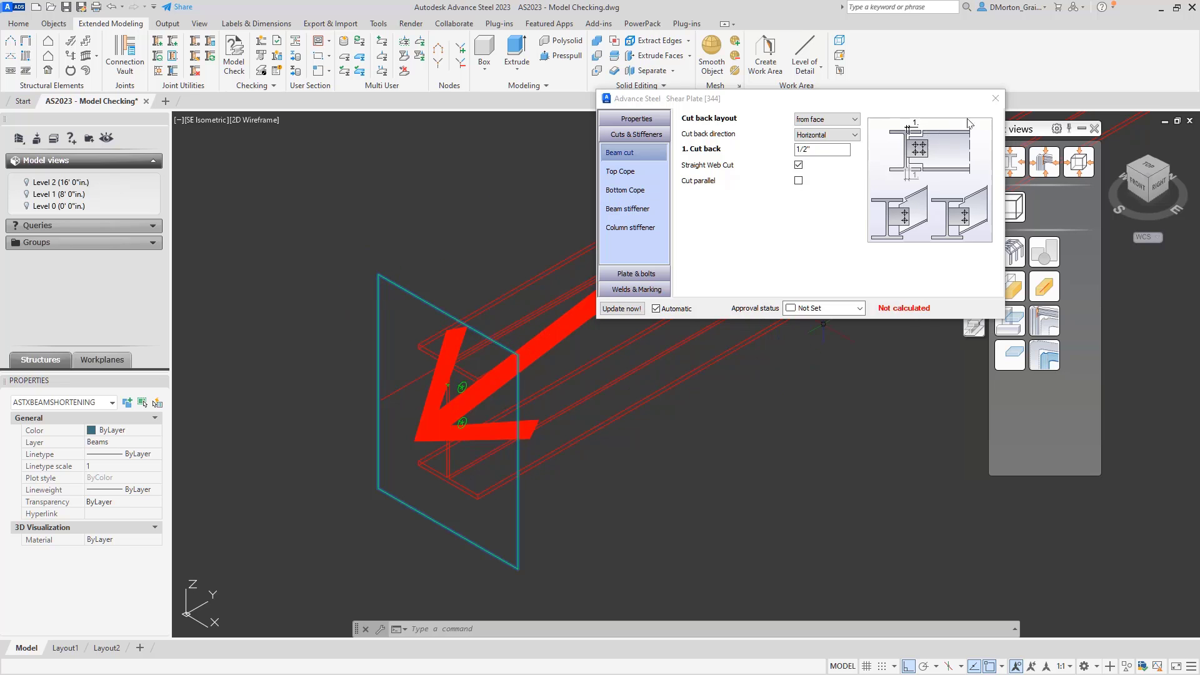
# Close the Shear Plate joint dialog and clear the selection
pyautogui.click(995, 98)
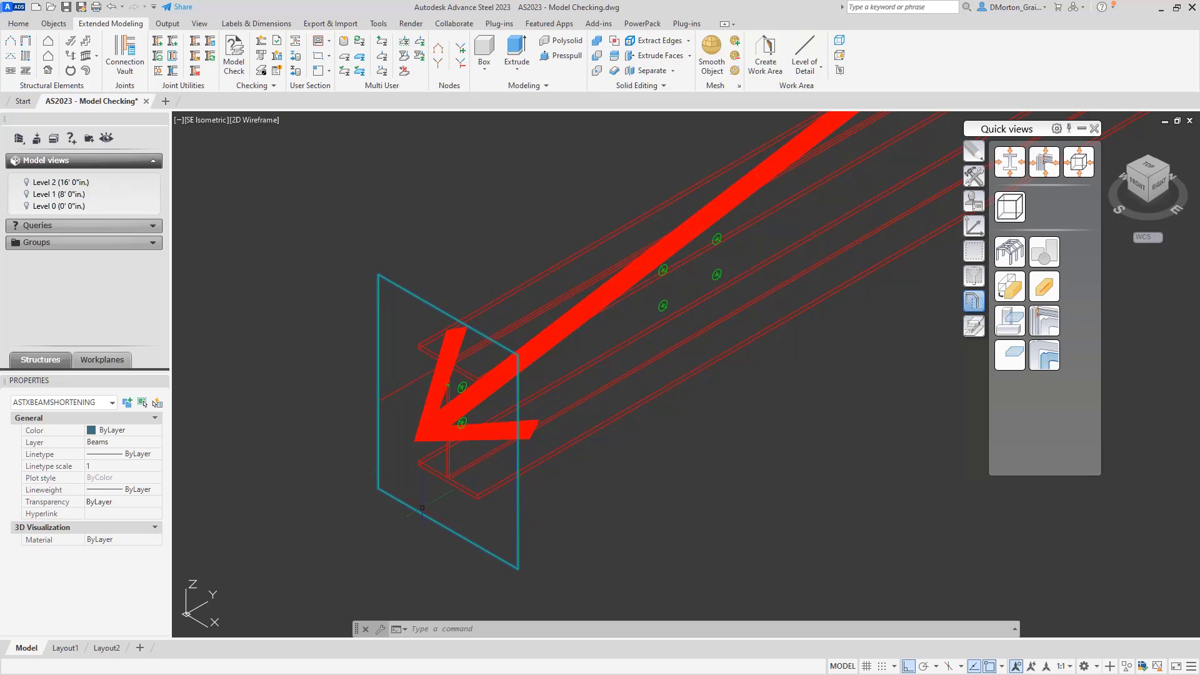
pyautogui.click(381, 182)
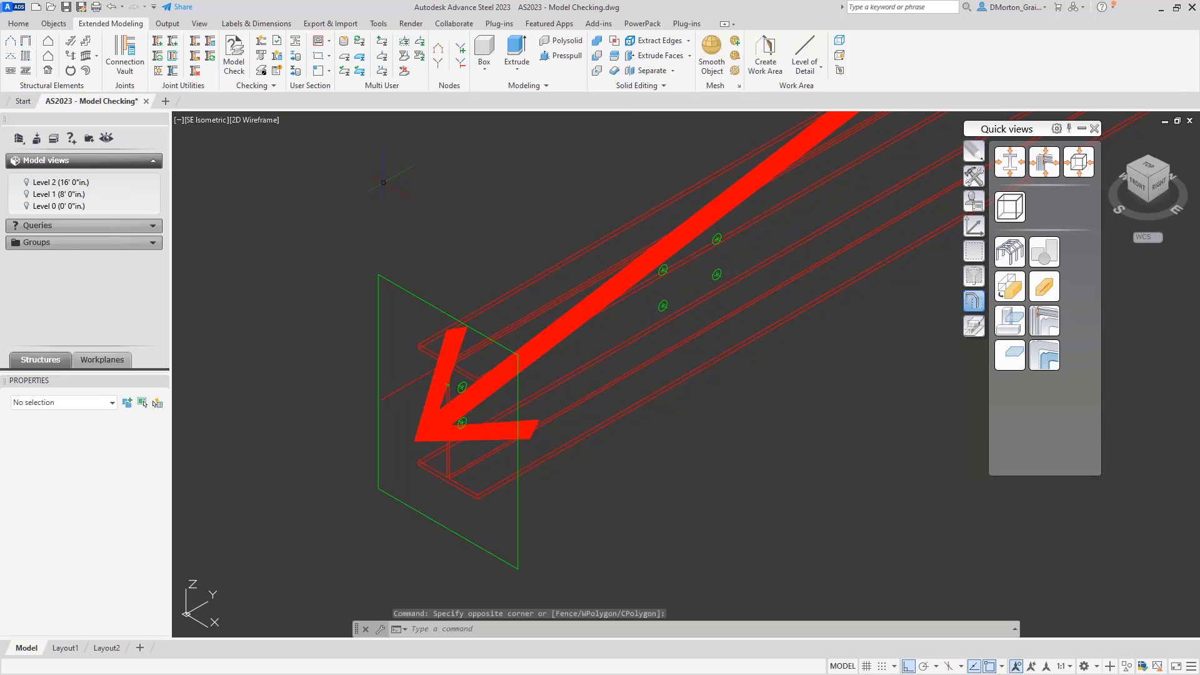
pyautogui.press('Escape')
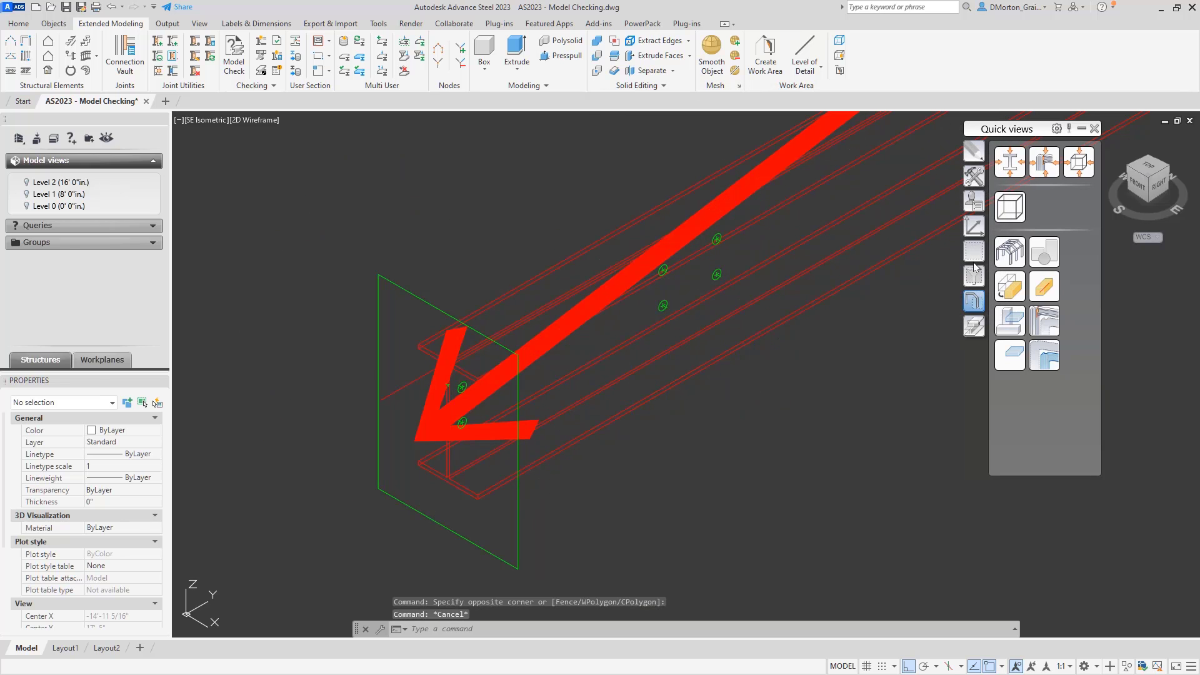
# Rerun Model Check, attempt the fix (reported Cannot fix), and unmark the flagged objects
pyautogui.click(234, 57)
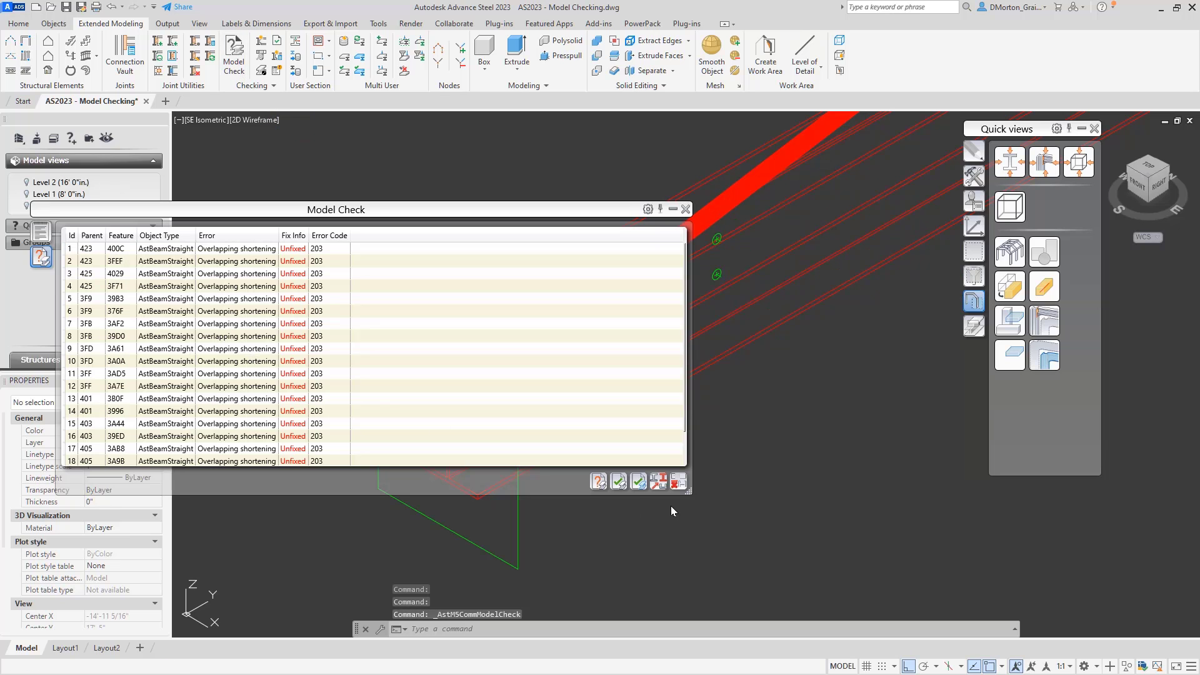
pyautogui.click(639, 482)
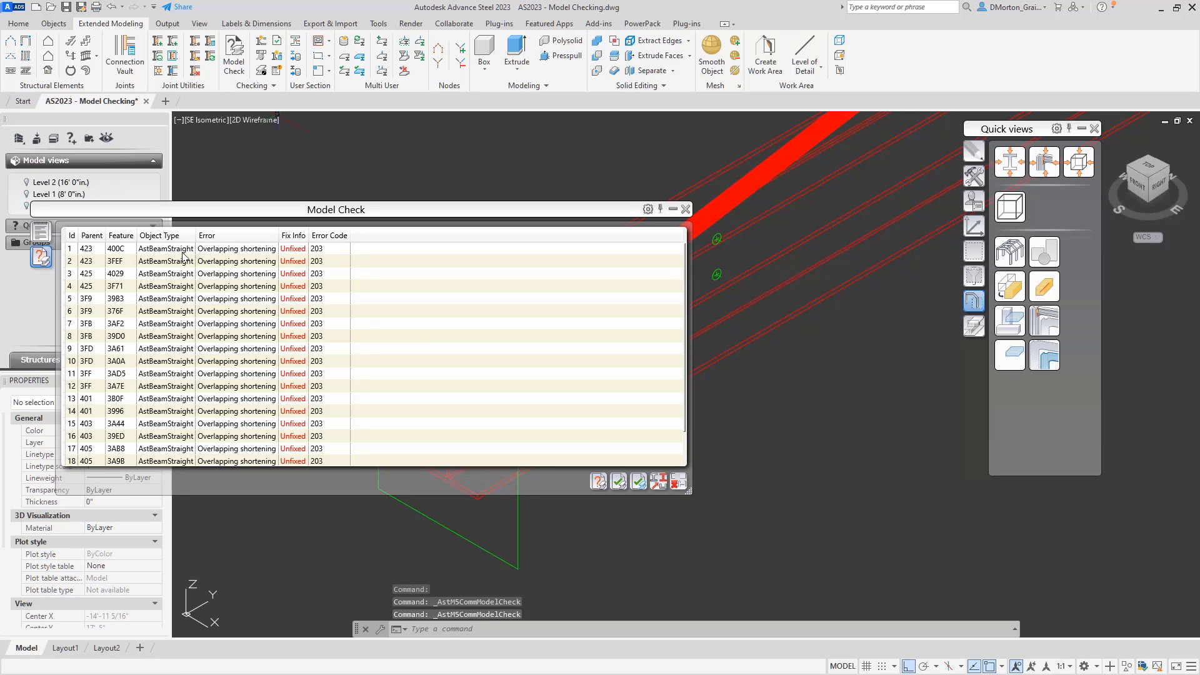
pyautogui.scroll(-1, 179, 297)
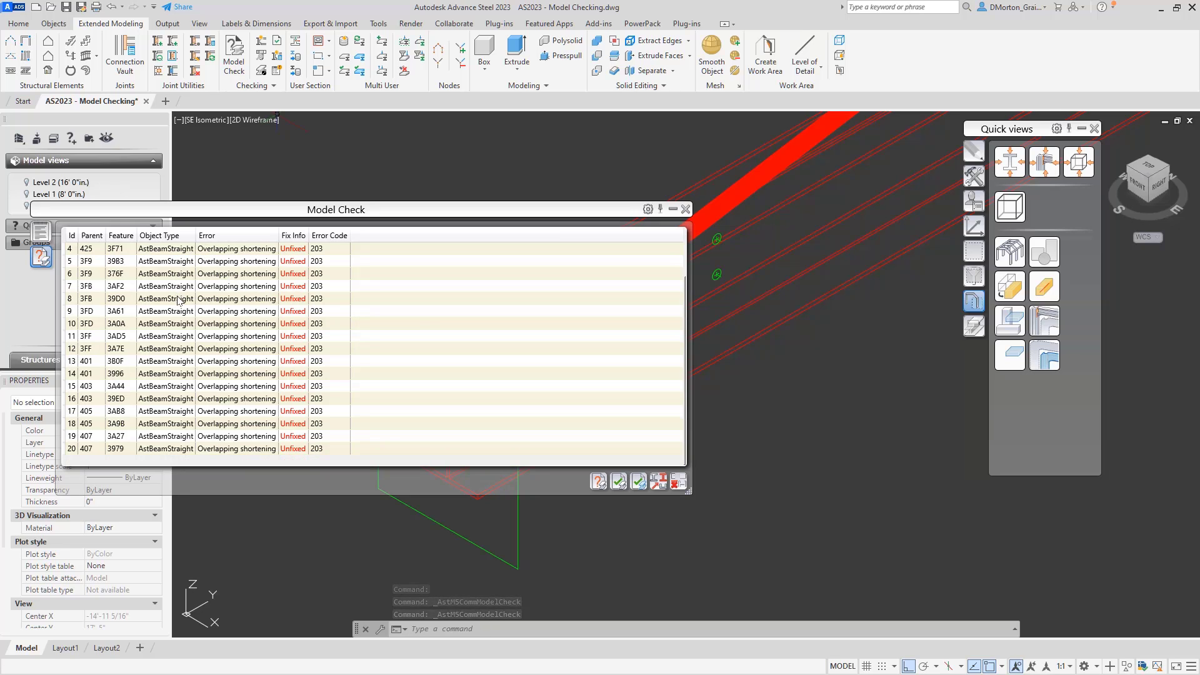
pyautogui.scroll(1, 180, 300)
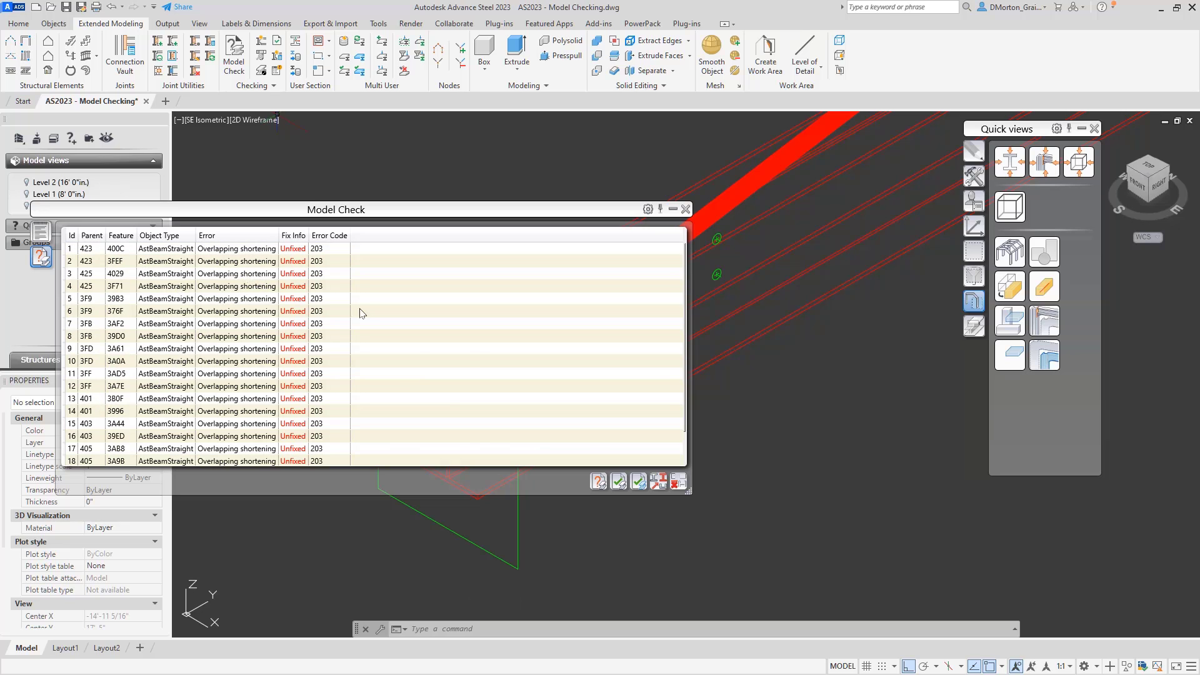
pyautogui.click(621, 481)
pyautogui.scroll(-1, 461, 374)
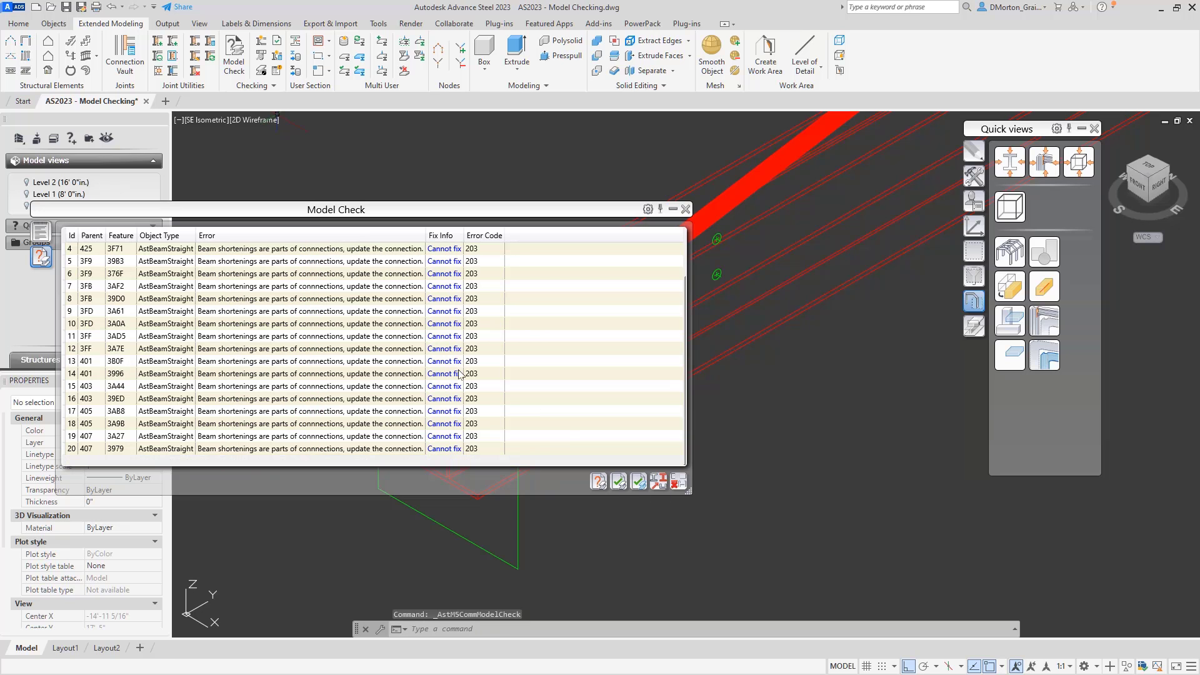
pyautogui.scroll(1, 461, 374)
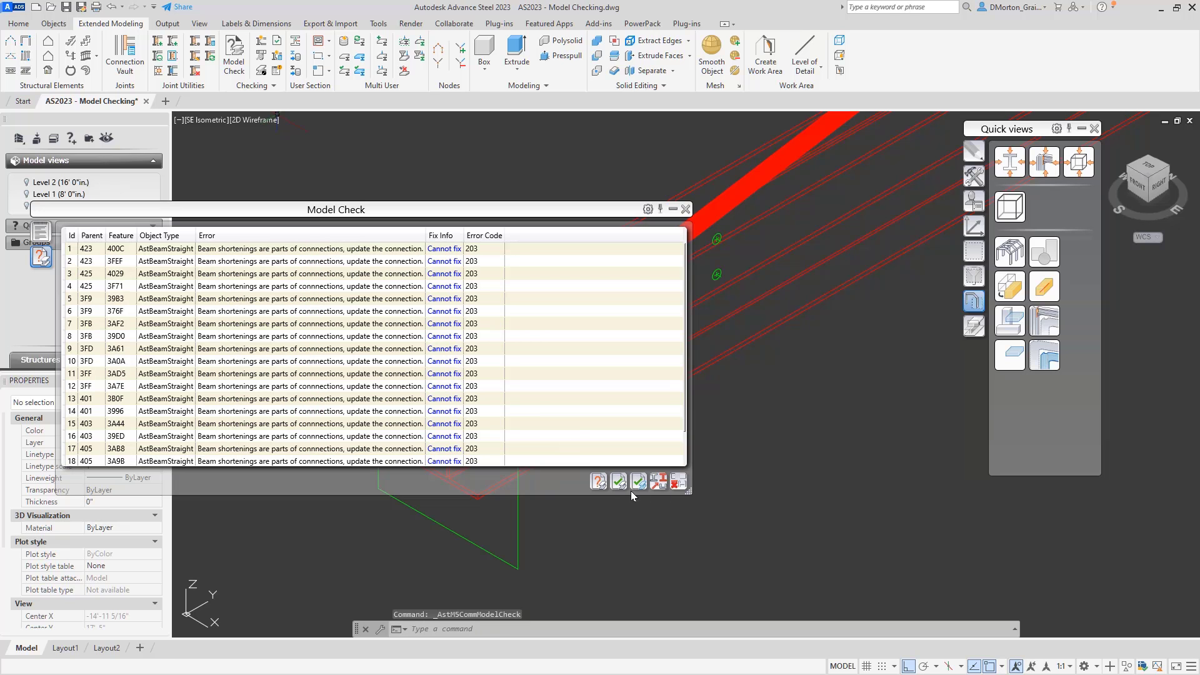
pyautogui.click(678, 482)
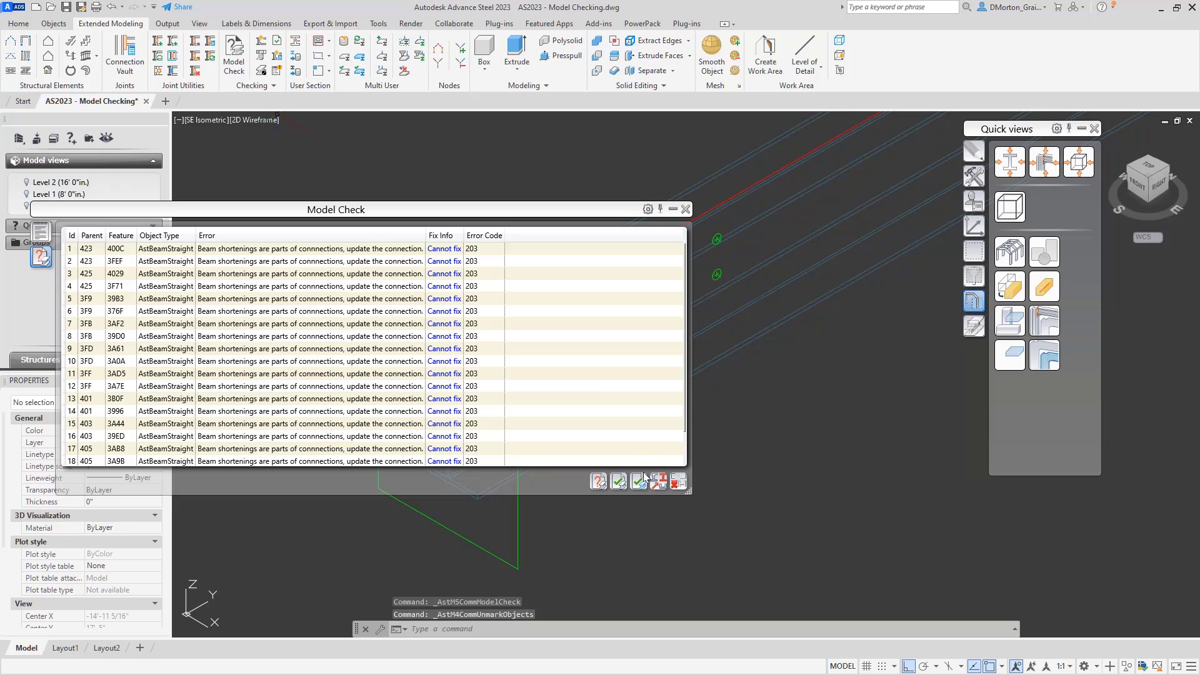
# Rerun the check, zoom to the first error's beam, re-show markings, and frame the whole model
pyautogui.click(600, 483)
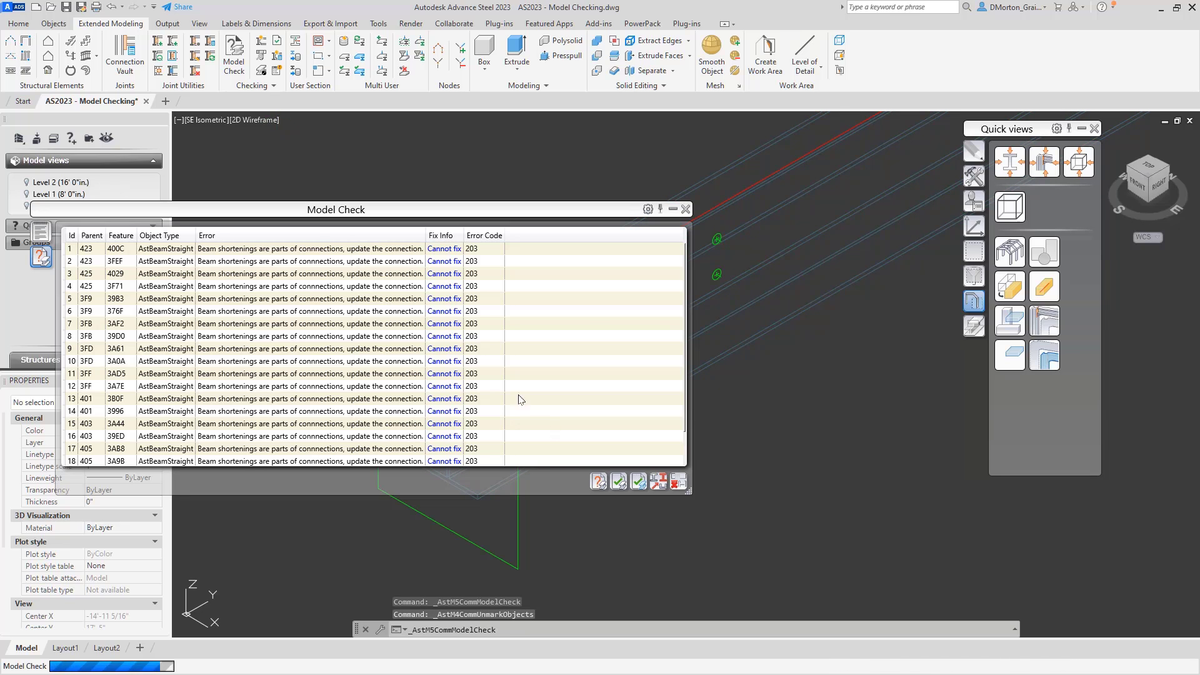
pyautogui.click(177, 252)
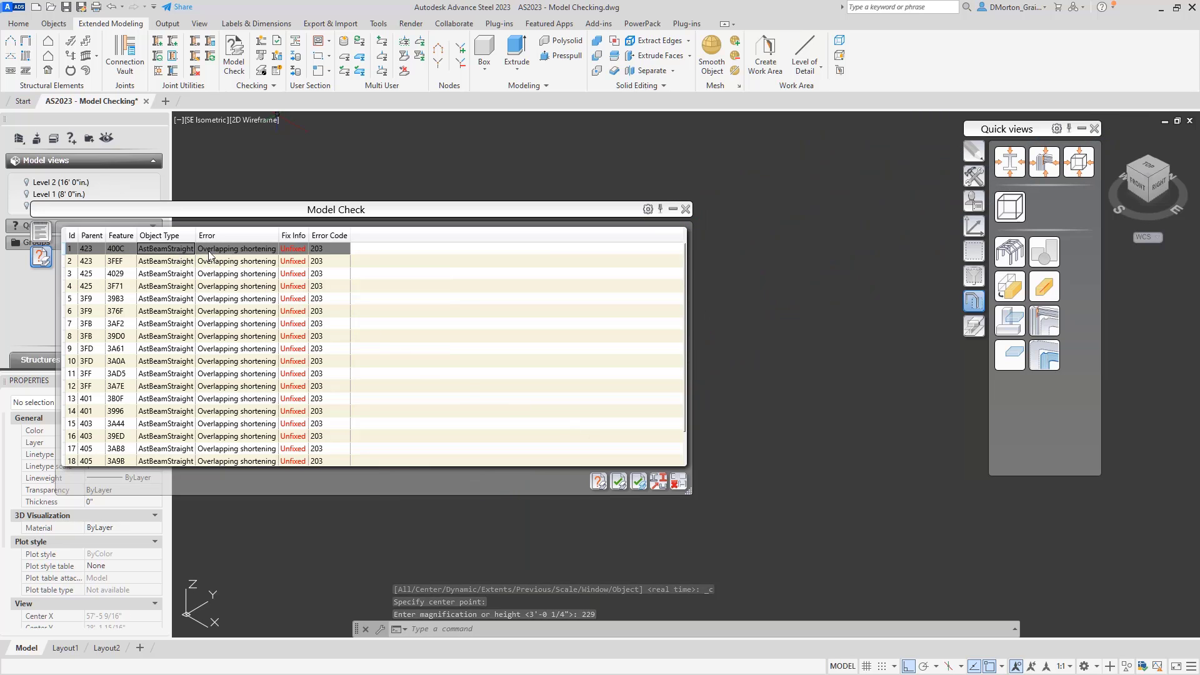
pyautogui.click(656, 484)
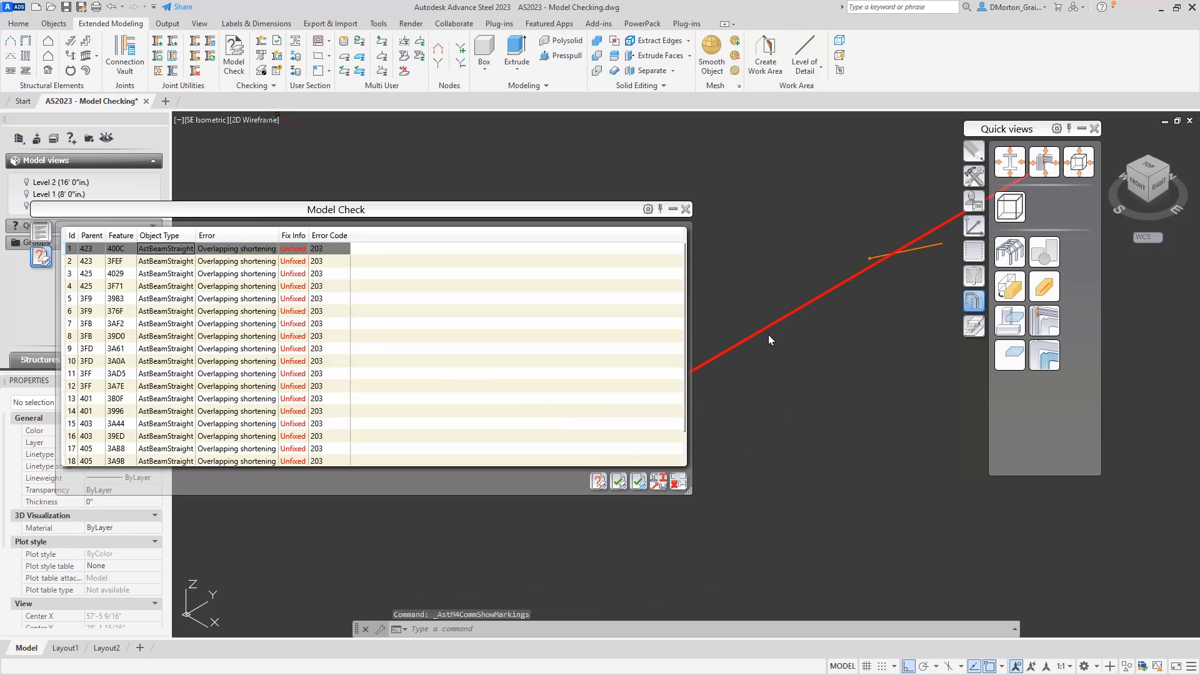
pyautogui.click(1010, 251)
# Highlight the first error, select its two beams, and isolate them with a Quick view
pyautogui.click(575, 479)
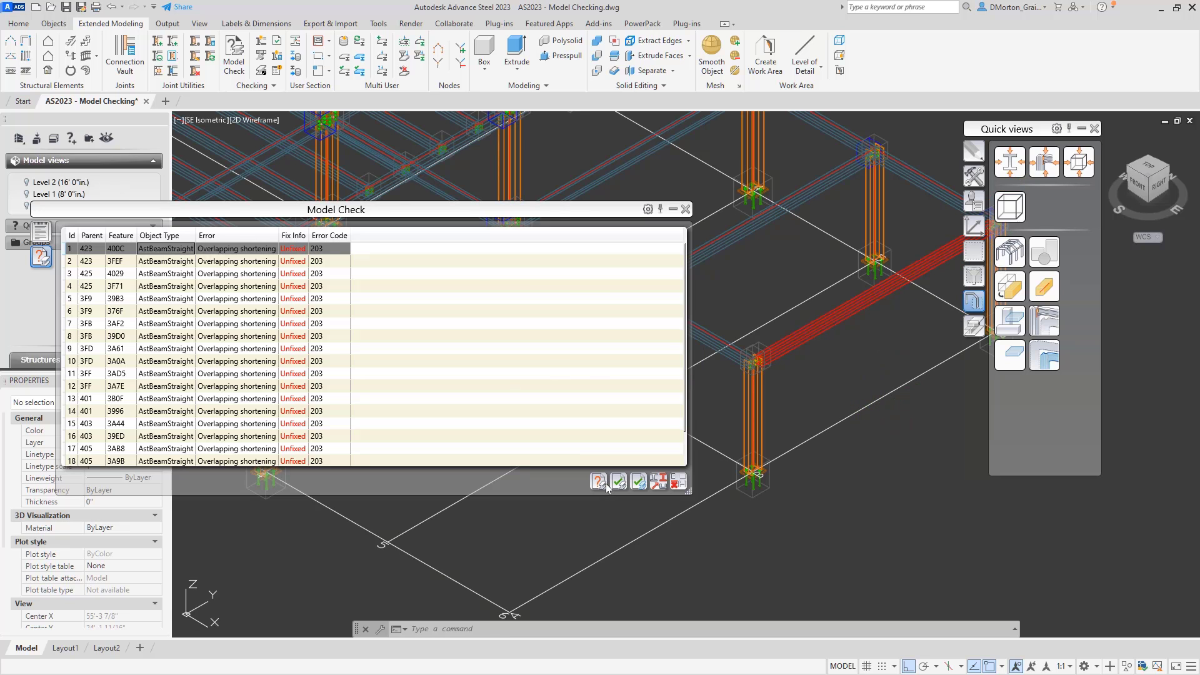
pyautogui.click(164, 251)
pyautogui.click(664, 487)
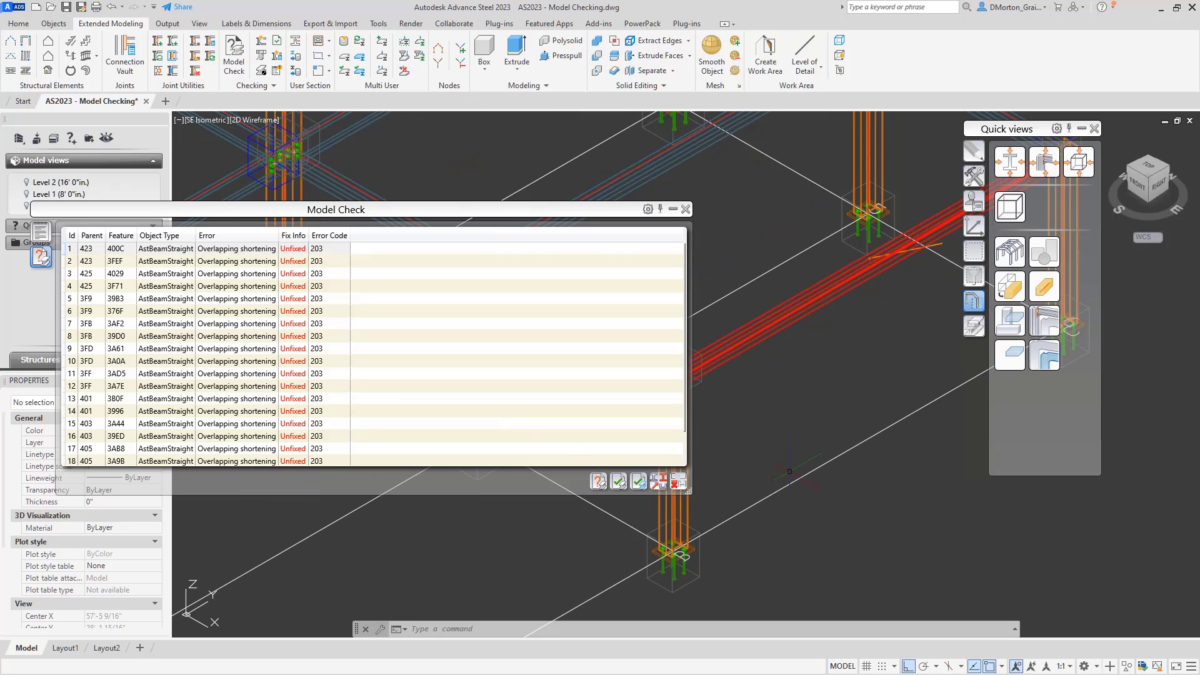
pyautogui.click(974, 251)
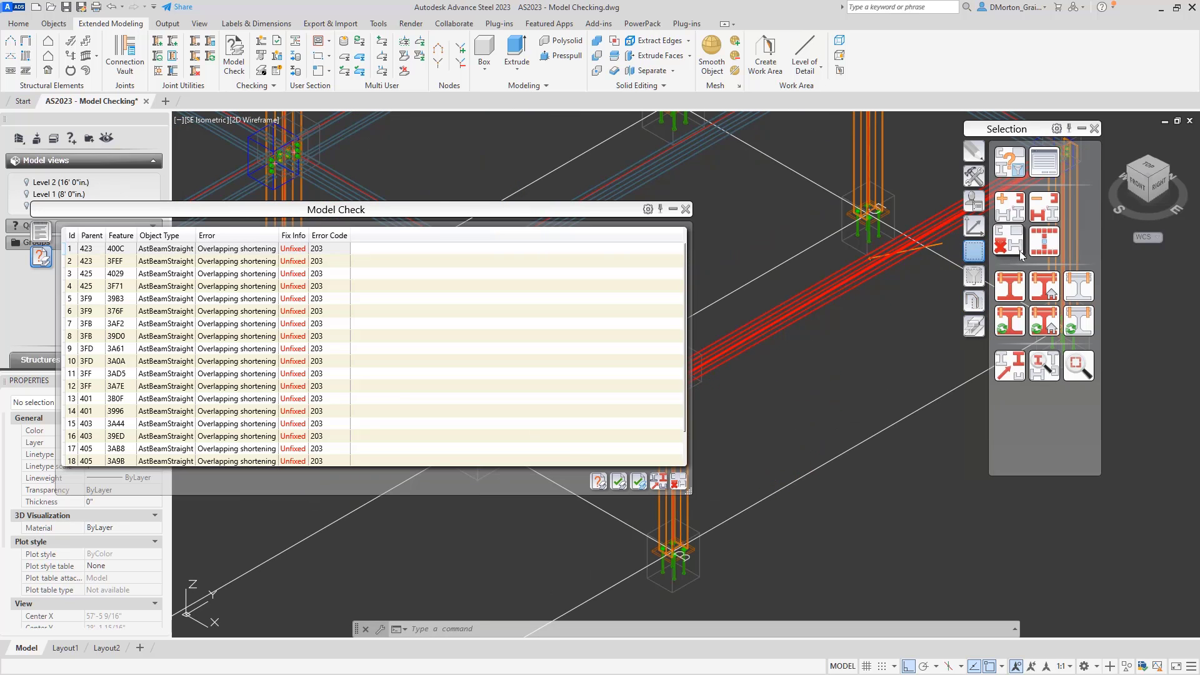
pyautogui.click(1035, 250)
pyautogui.click(974, 300)
pyautogui.click(1001, 366)
# Mark the first error's location on the beams and zoom to the marked beam end
pyautogui.scroll(-3, 874, 378)
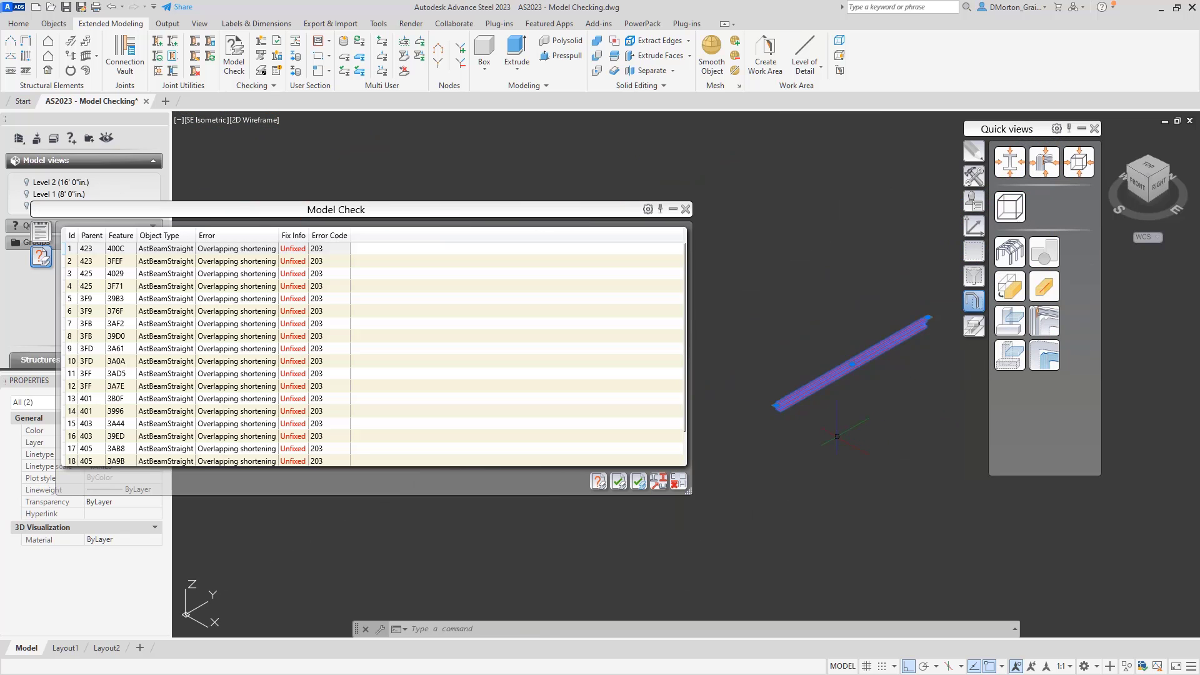
pyautogui.scroll(3, 775, 457)
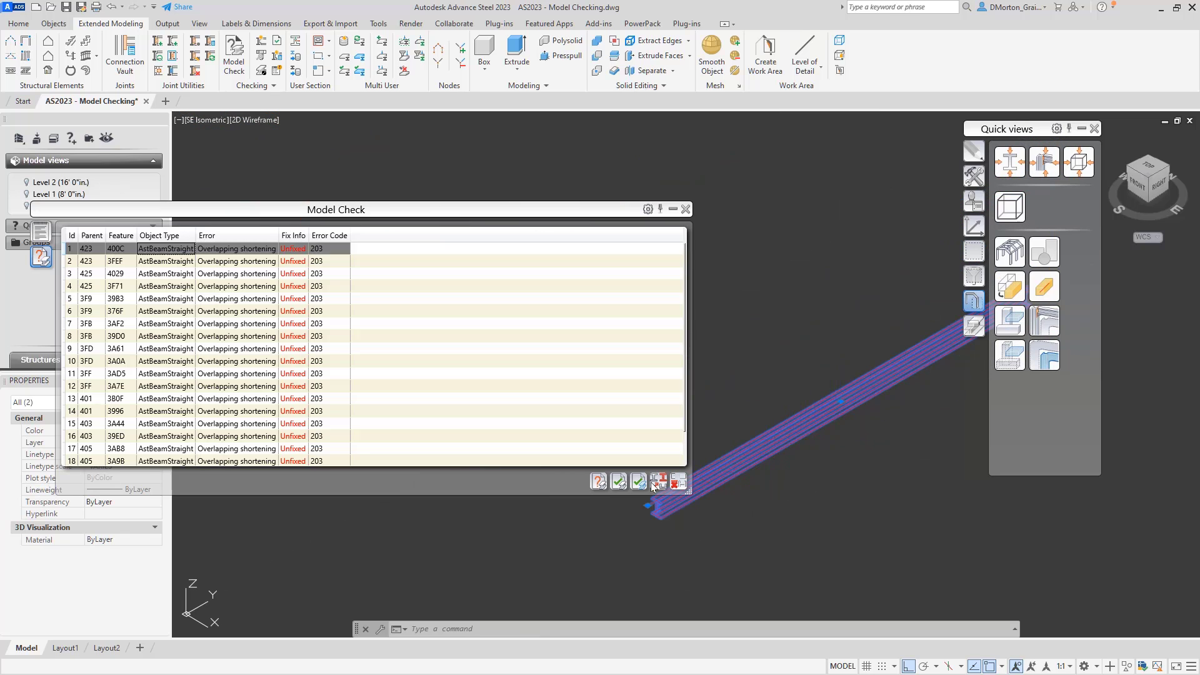
pyautogui.click(660, 482)
pyautogui.click(871, 477)
pyautogui.scroll(-2, 872, 512)
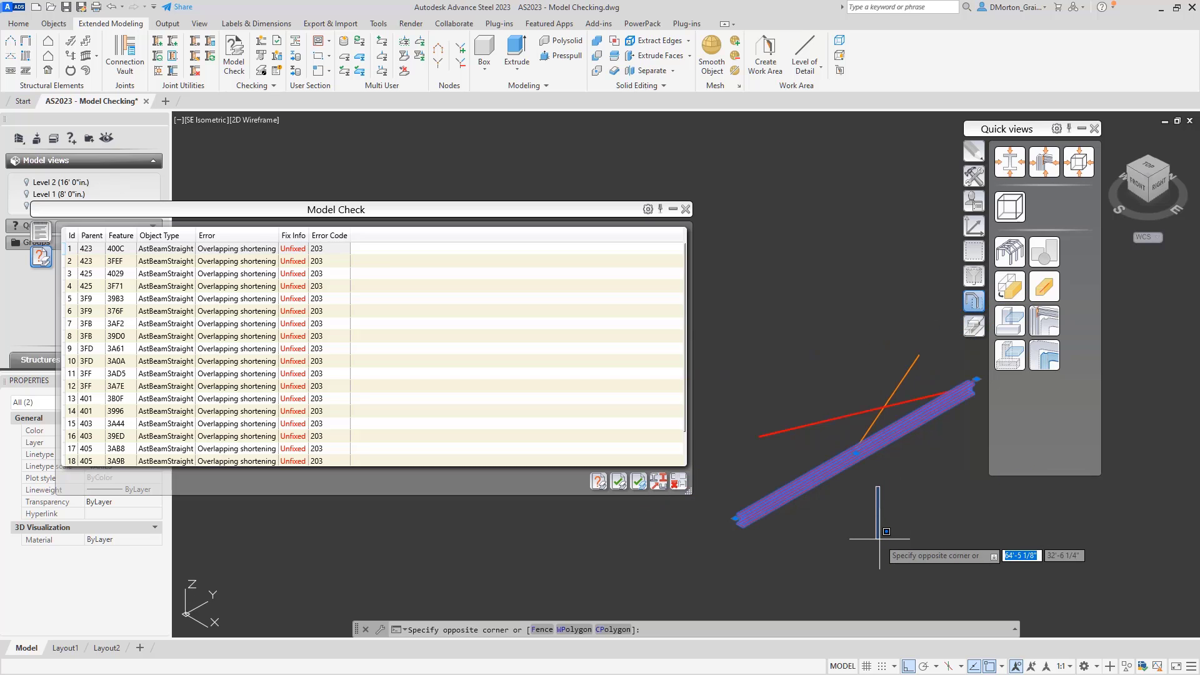
pyautogui.click(885, 502)
pyautogui.scroll(6, 951, 398)
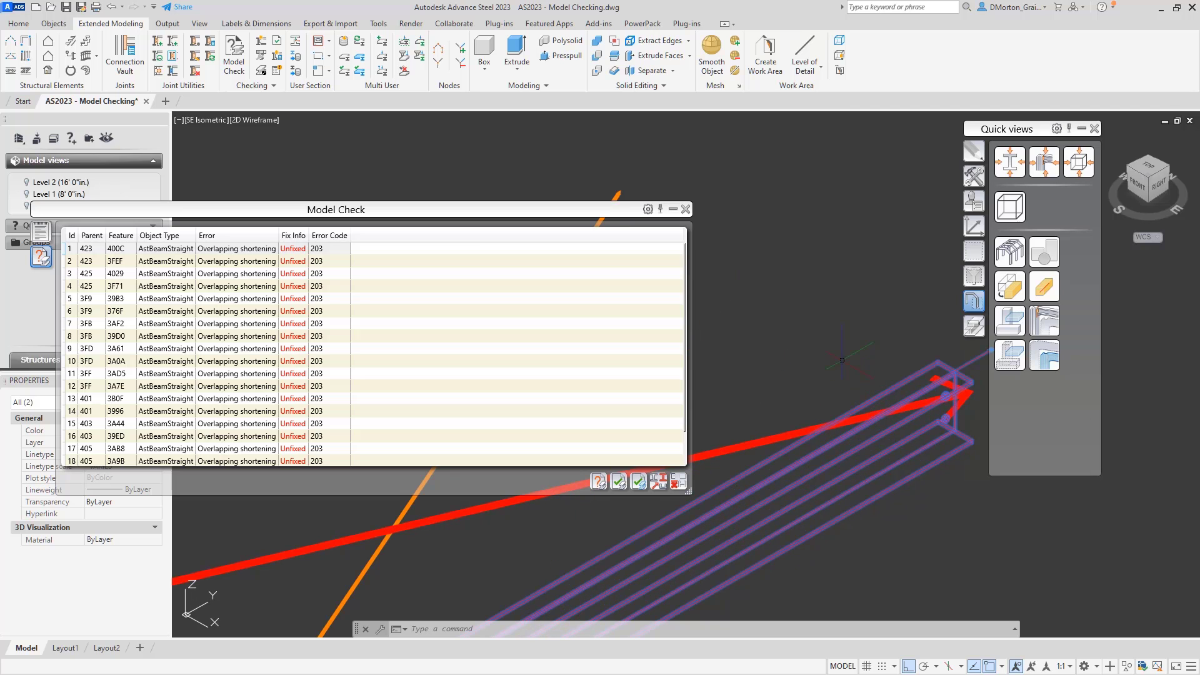
# Select the flagged beam and open its Advance Properties (W8x21, A992)
pyautogui.rightClick(843, 361)
pyautogui.moveTo(902, 521)
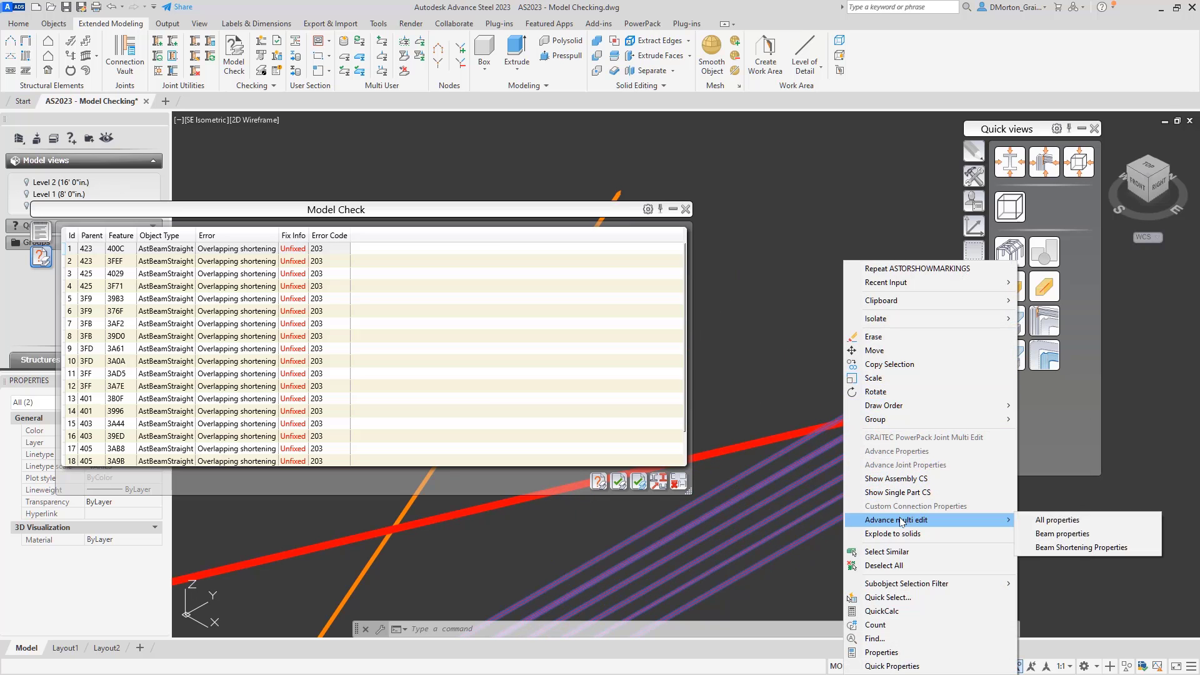
pyautogui.press('Escape')
pyautogui.press('Escape')
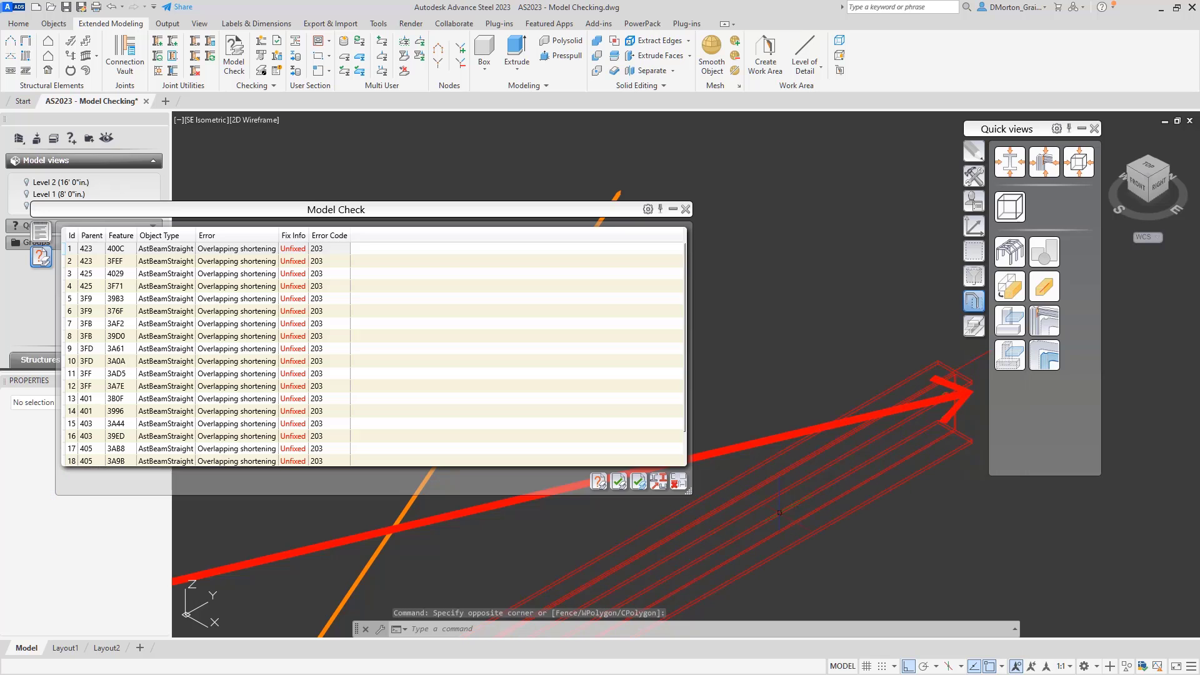
pyautogui.click(846, 571)
pyautogui.click(924, 526)
pyautogui.rightClick(924, 527)
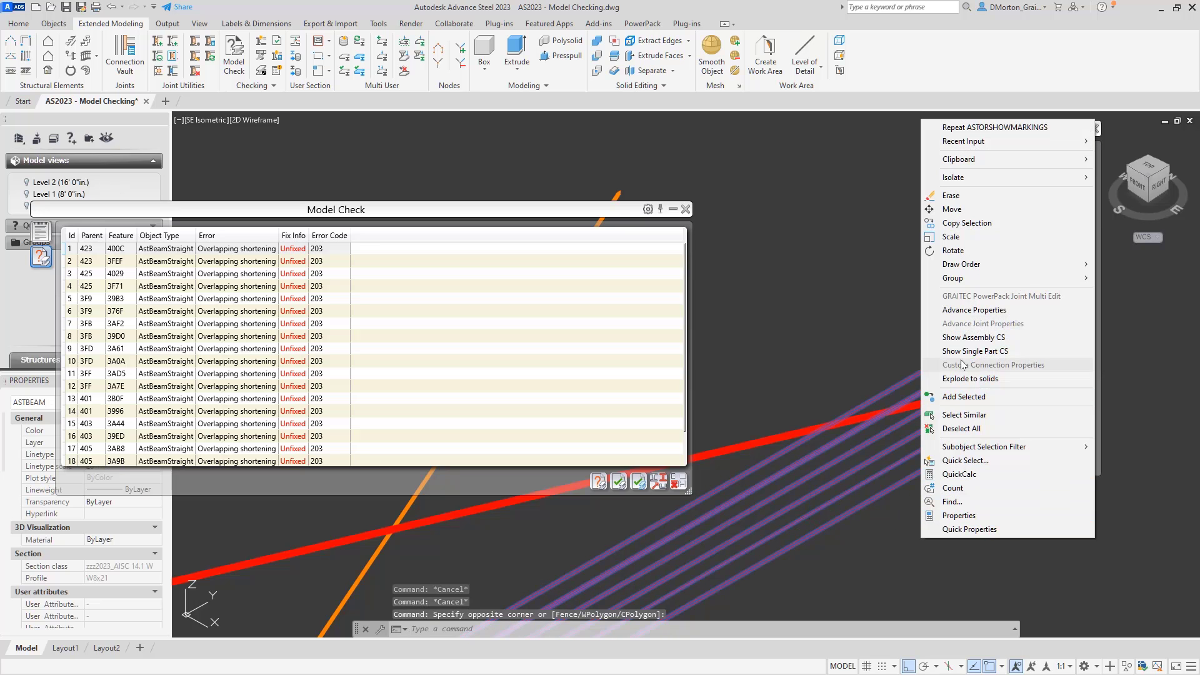
pyautogui.click(959, 310)
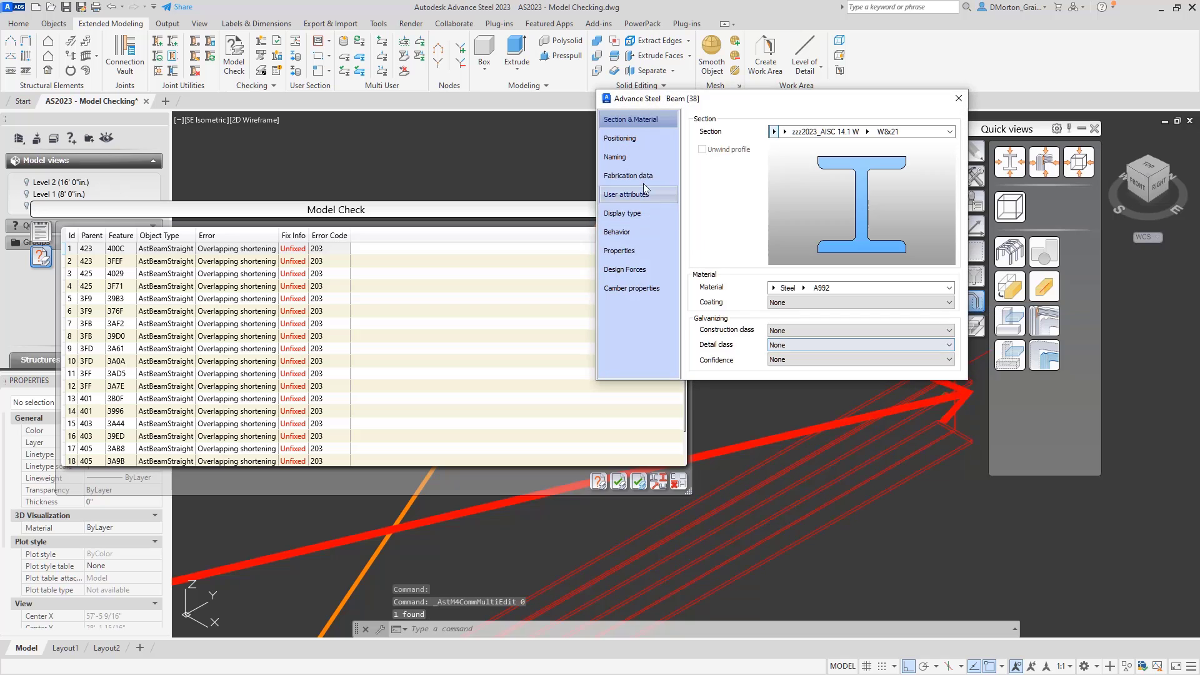
# Set the beam's display type to Features and close its properties dialog
pyautogui.click(634, 215)
pyautogui.click(697, 190)
pyautogui.click(958, 99)
# Crossing-select the green shortening at the beam end and confirm it is ASTXBEAMSHORTENING (2)
pyautogui.scroll(-2, 846, 425)
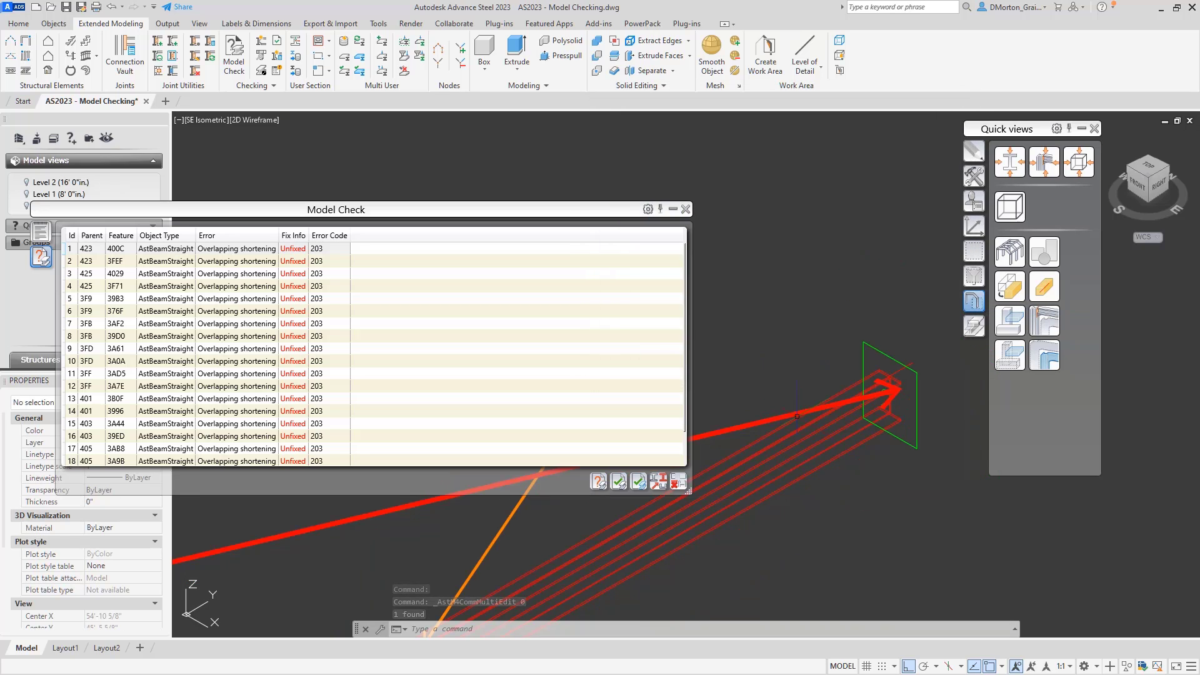
pyautogui.scroll(3, 905, 395)
pyautogui.click(917, 586)
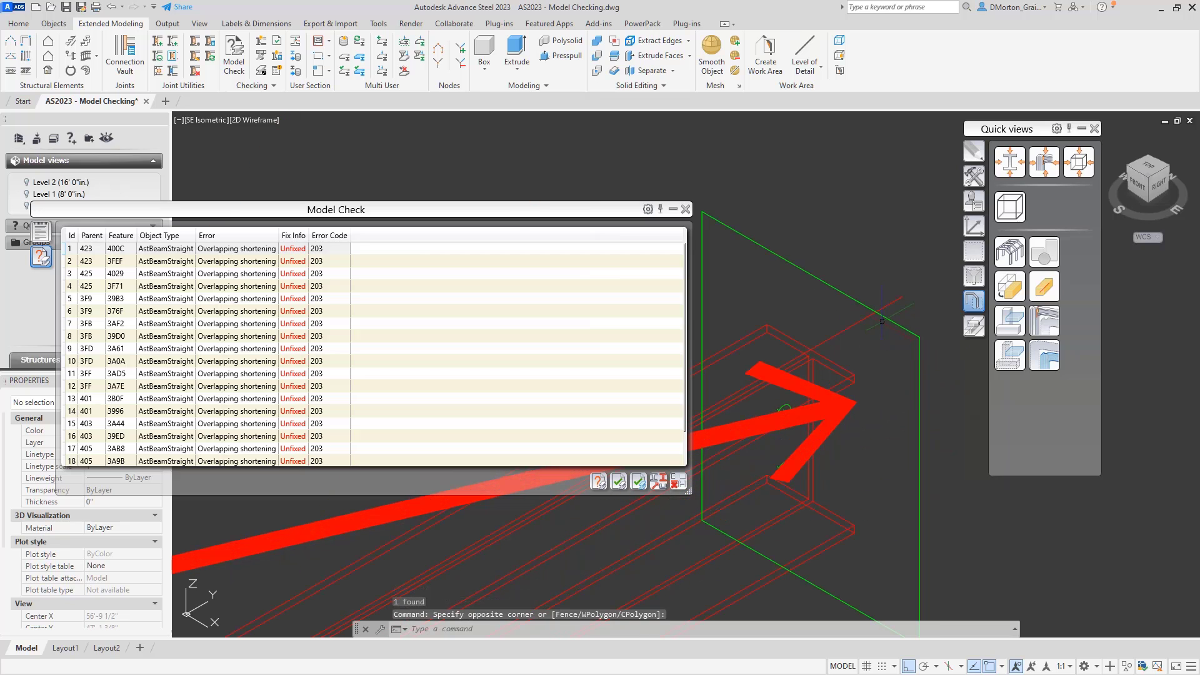
pyautogui.click(911, 547)
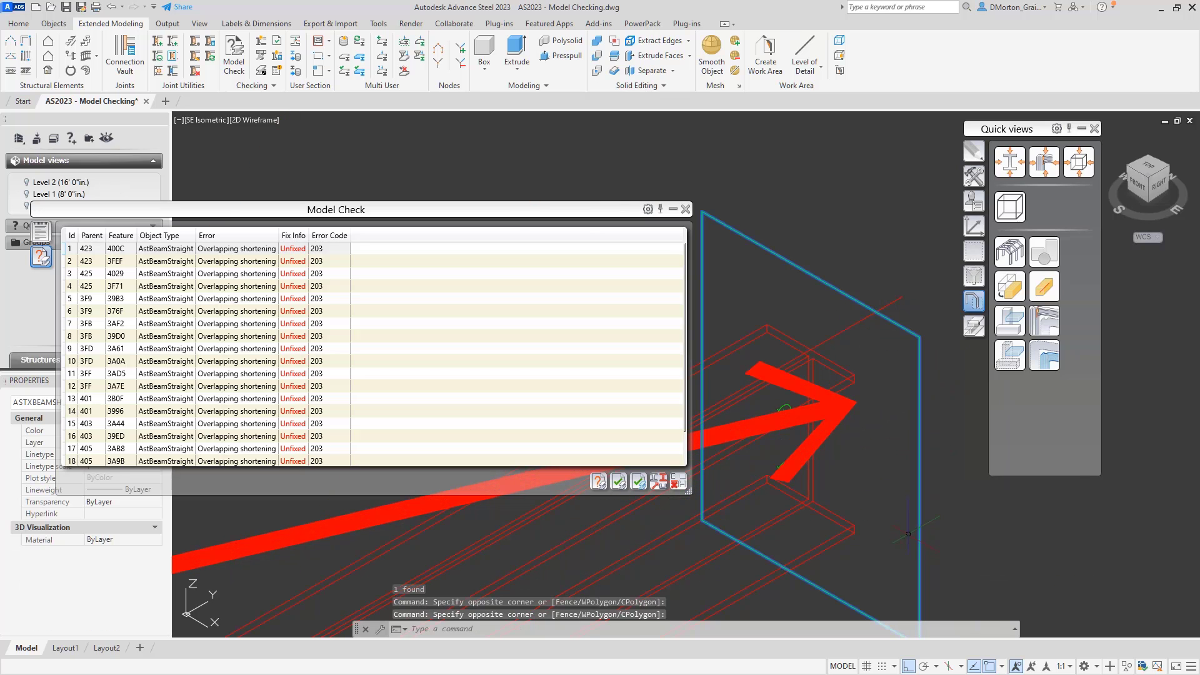
pyautogui.rightClick(908, 527)
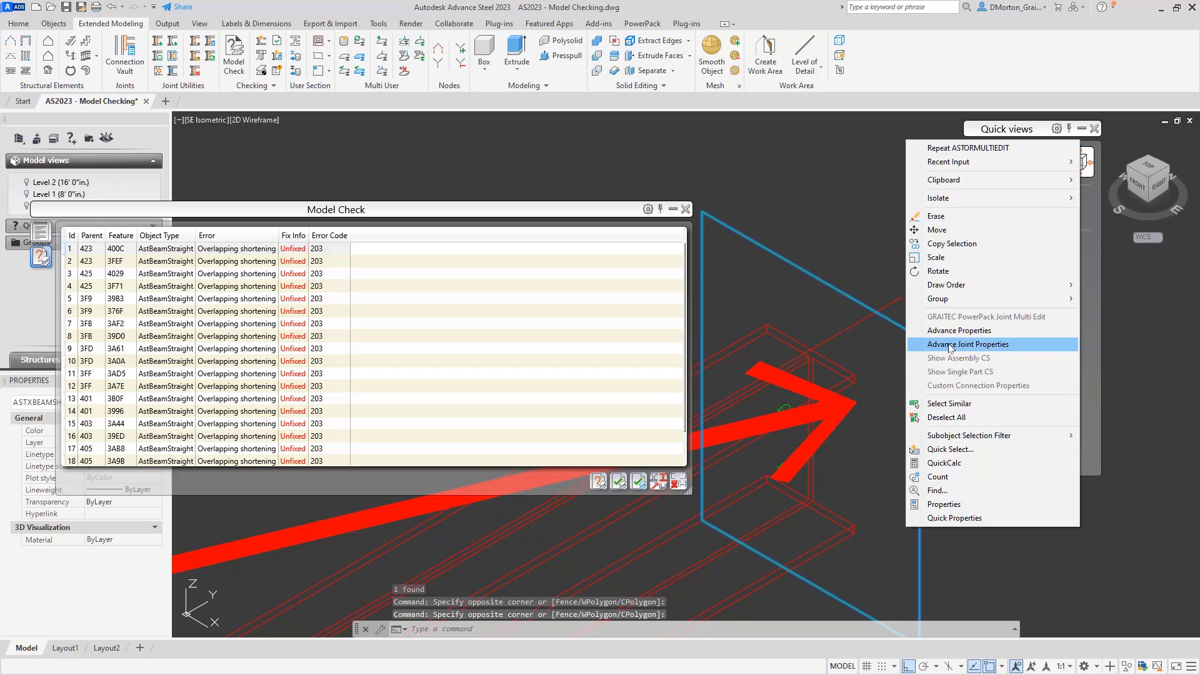
pyautogui.click(971, 506)
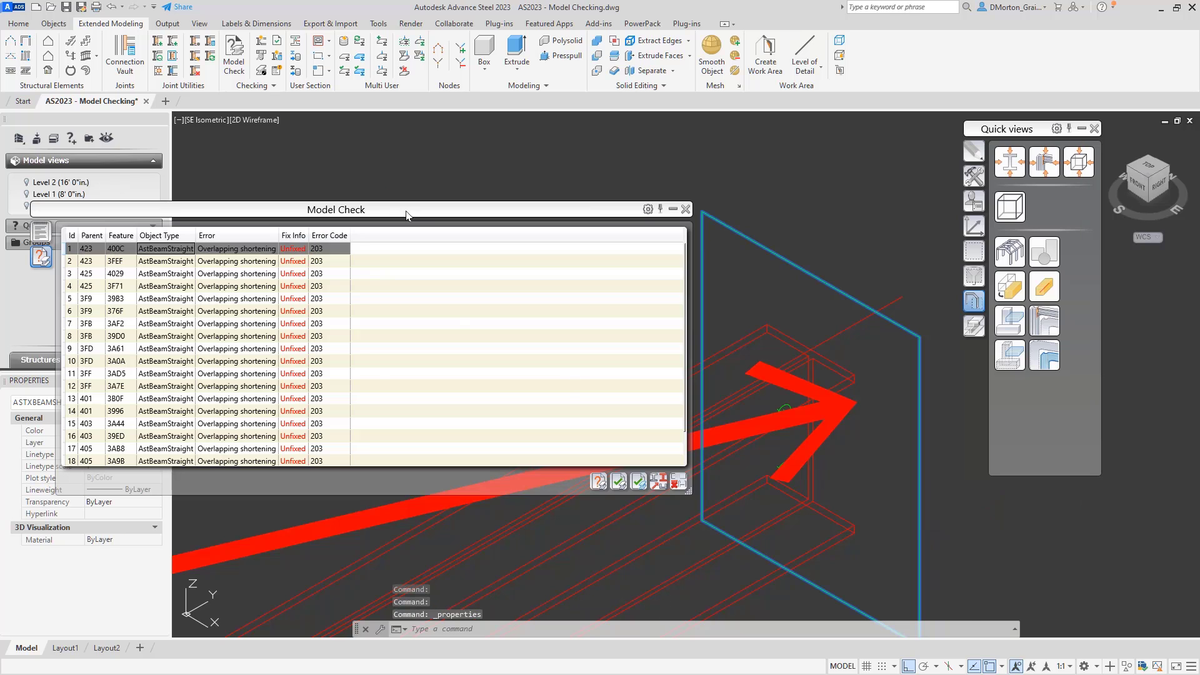
pyautogui.moveTo(407, 213); pyautogui.dragTo(514, 87)
pyautogui.click(113, 404)
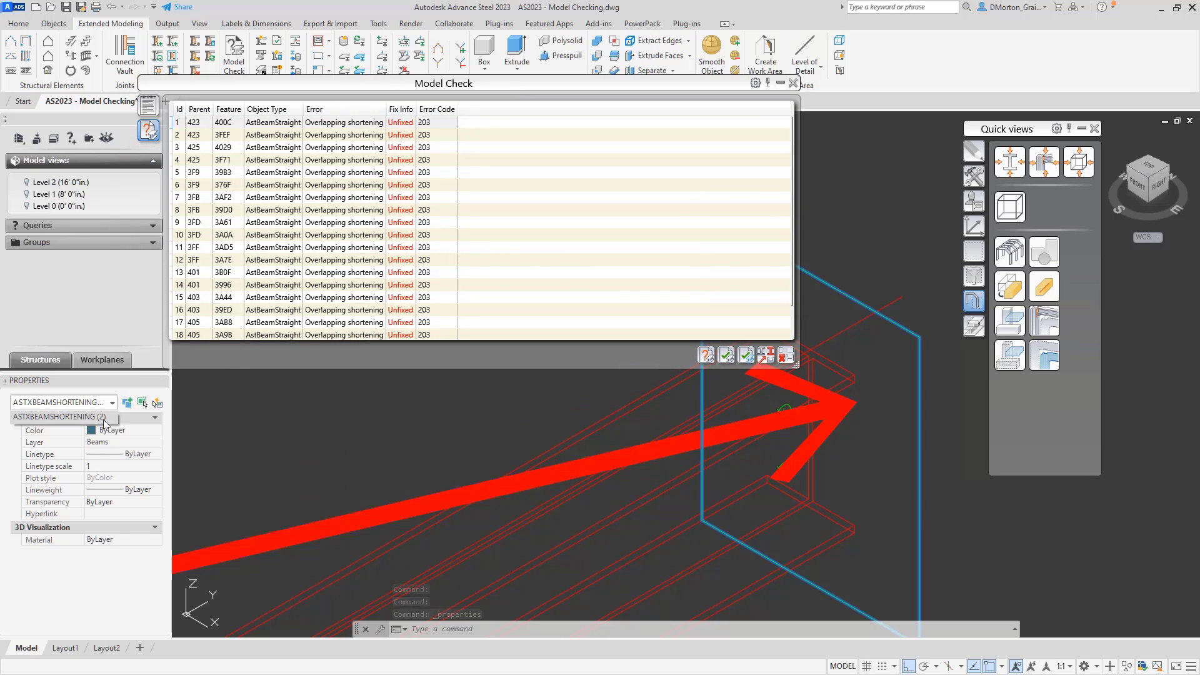
pyautogui.click(100, 417)
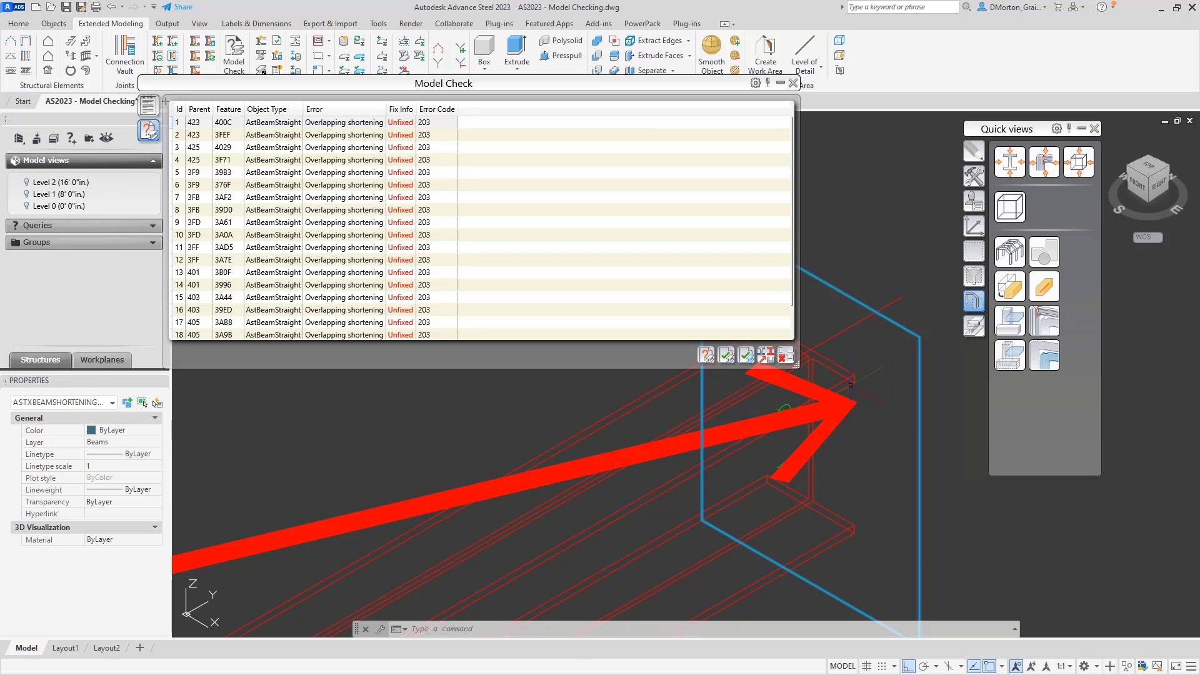
pyautogui.press('Escape')
pyautogui.press('Escape')
# Reselect just the shortening feature at the beam end with a selection window
pyautogui.click(874, 383)
pyautogui.rightClick(876, 381)
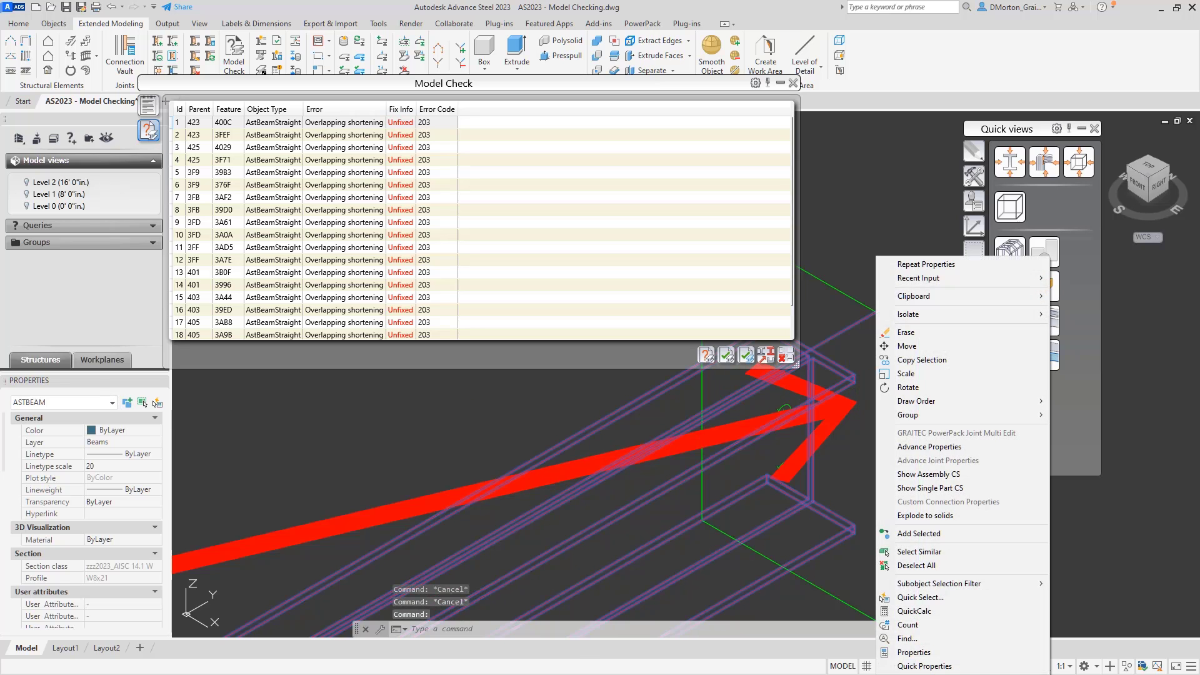
pyautogui.press('Escape')
pyautogui.click(863, 354)
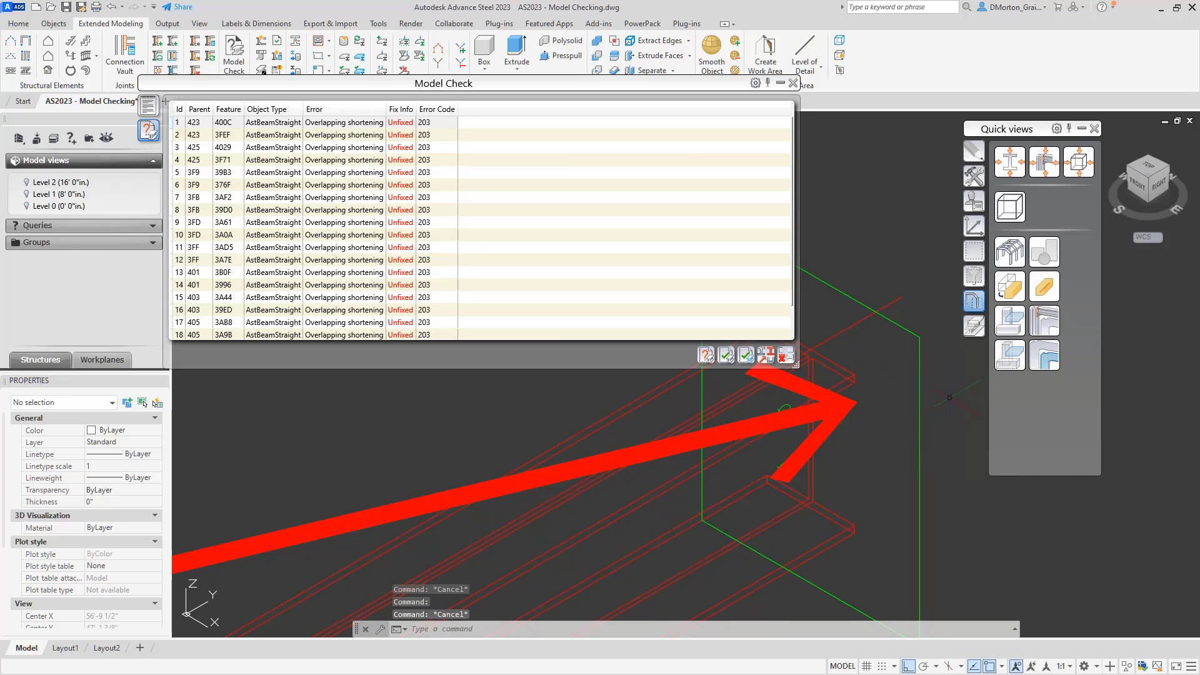
pyautogui.click(925, 383)
pyautogui.click(901, 375)
# Turn off Cut parallel in Shear Plate 393's Cuts & Stiffeners > Beam cut settings
pyautogui.rightClick(889, 376)
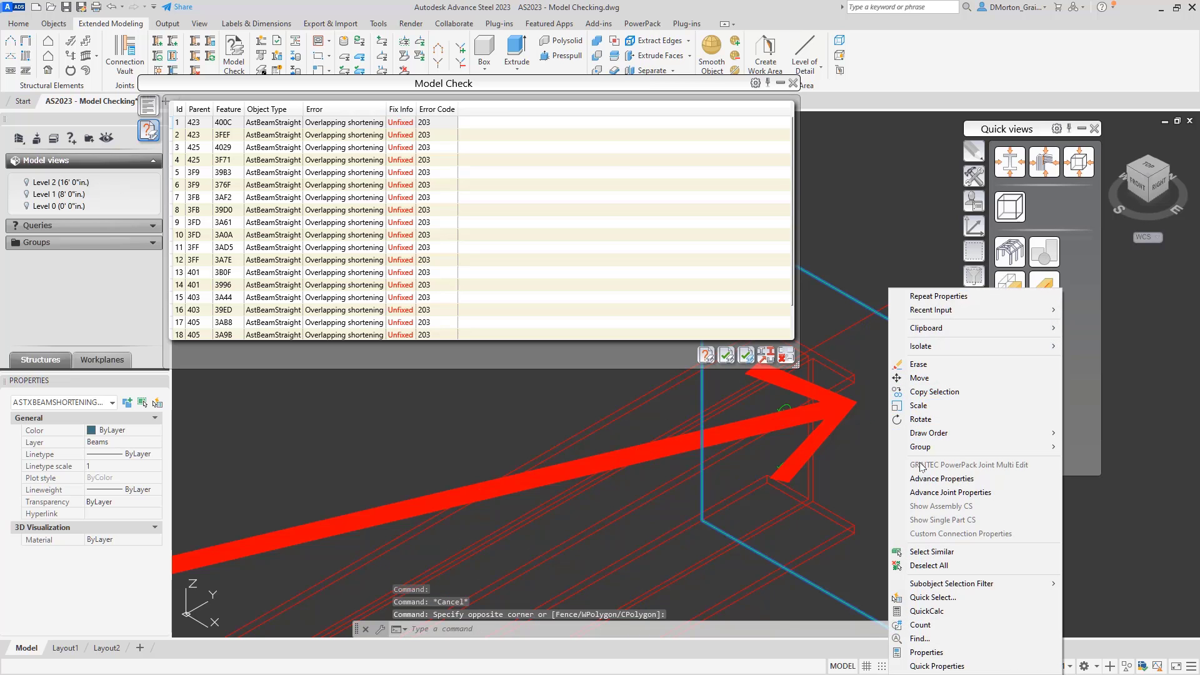
pyautogui.click(941, 493)
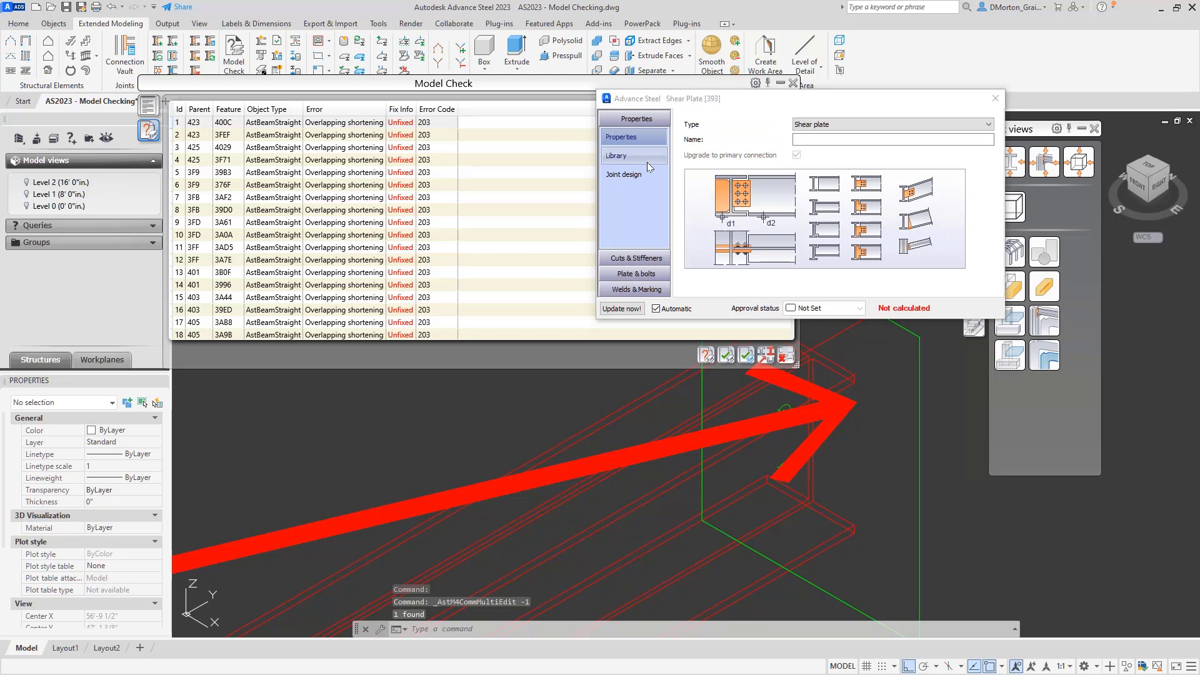
pyautogui.click(637, 258)
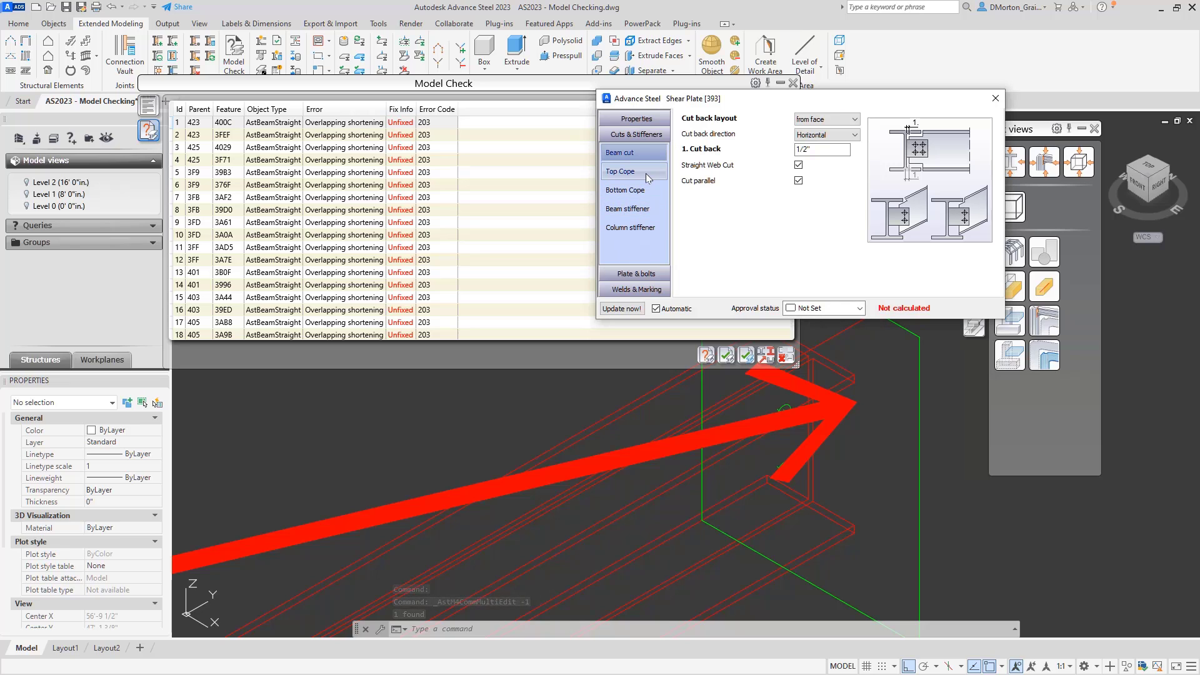
pyautogui.click(798, 181)
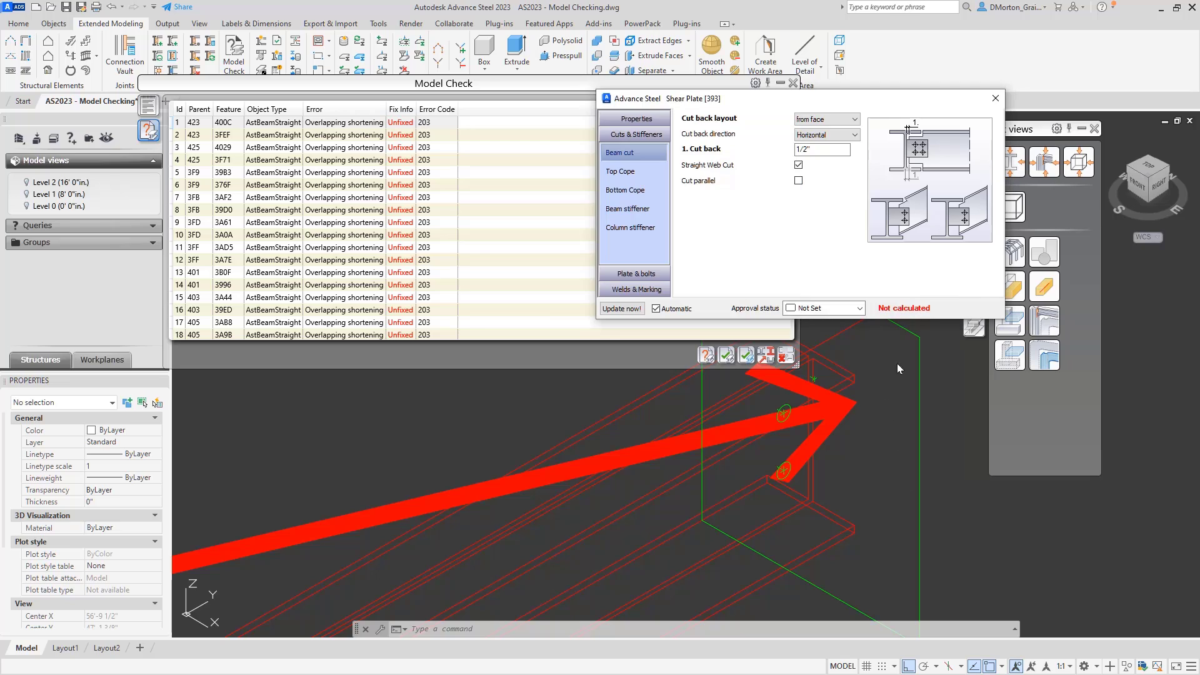
# Close the shear plate joint settings, then inspect the shortening selection and the first listed error
pyautogui.click(995, 98)
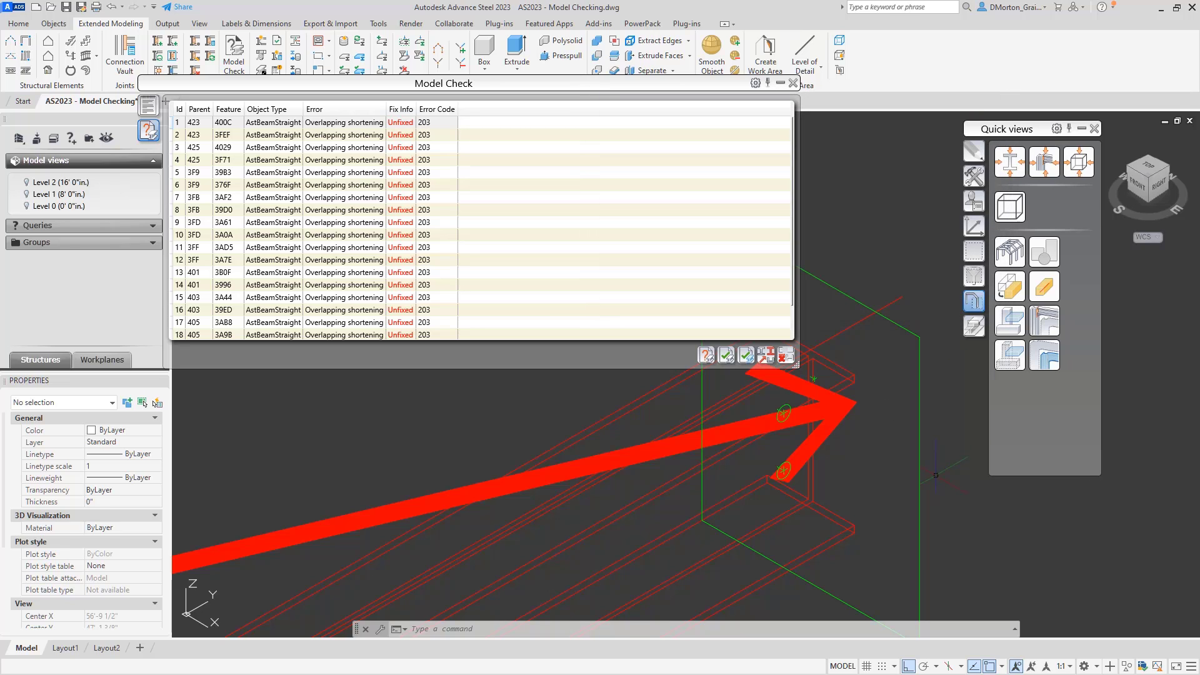
pyautogui.click(922, 456)
pyautogui.click(112, 404)
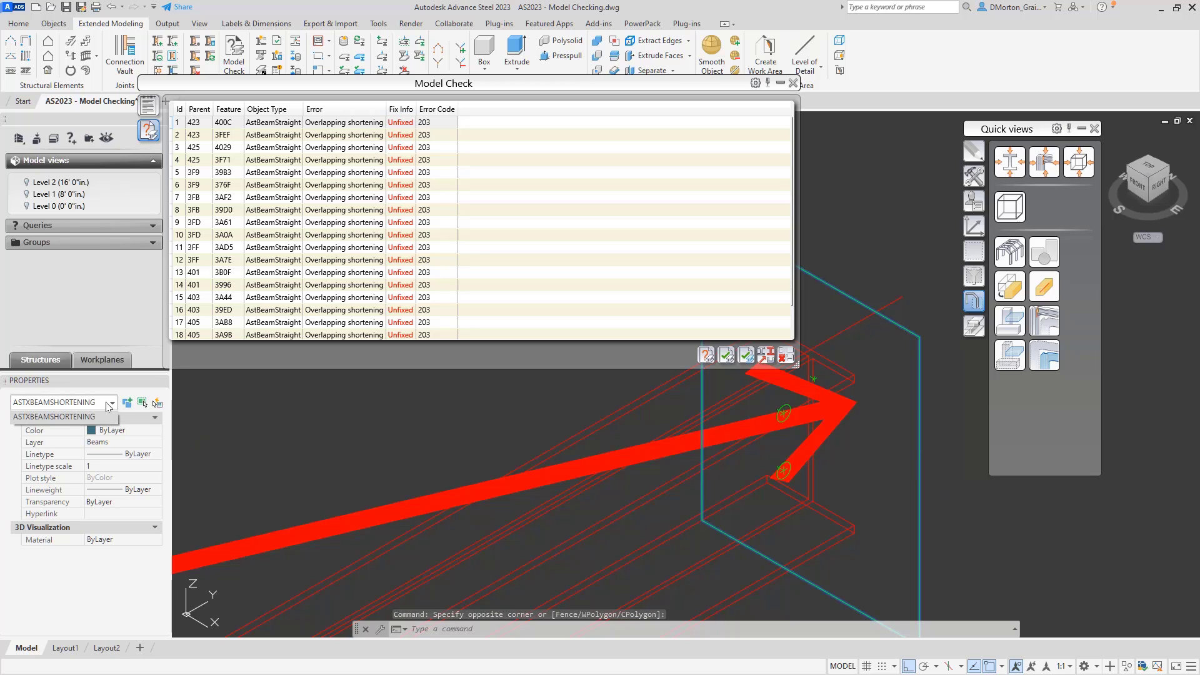
pyautogui.click(114, 405)
pyautogui.click(495, 284)
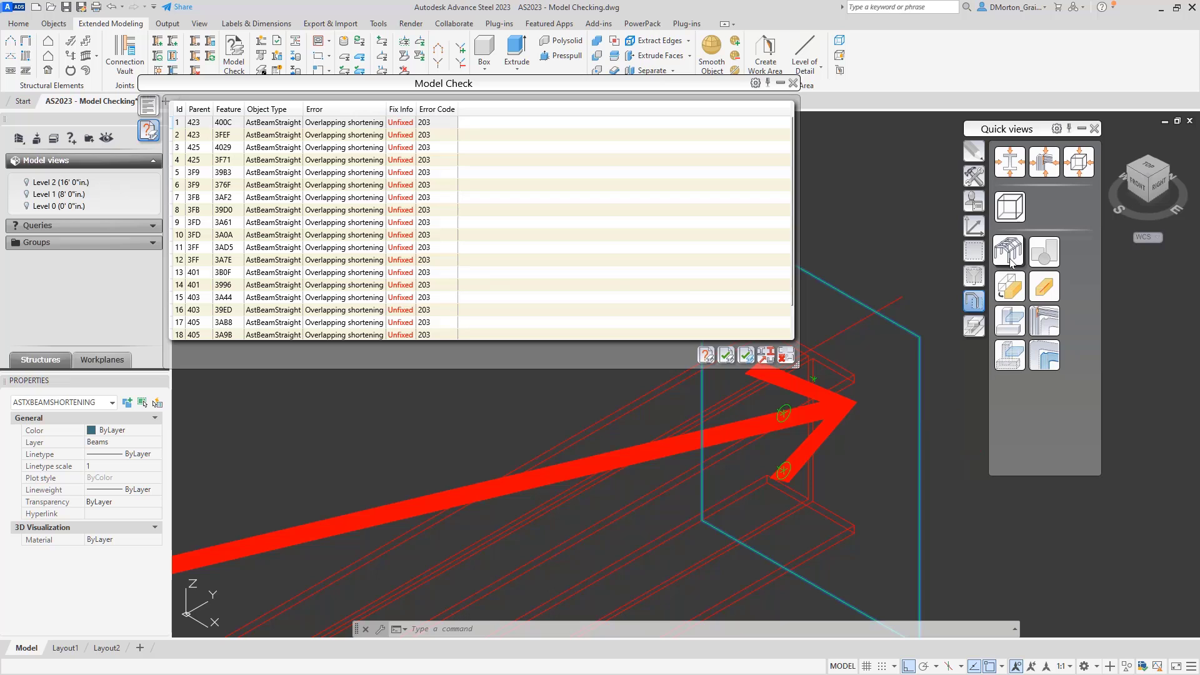
# Show all objects, unmark them, and rerun Model Check, leaving 16 overlapping-shortening errors
pyautogui.click(976, 281)
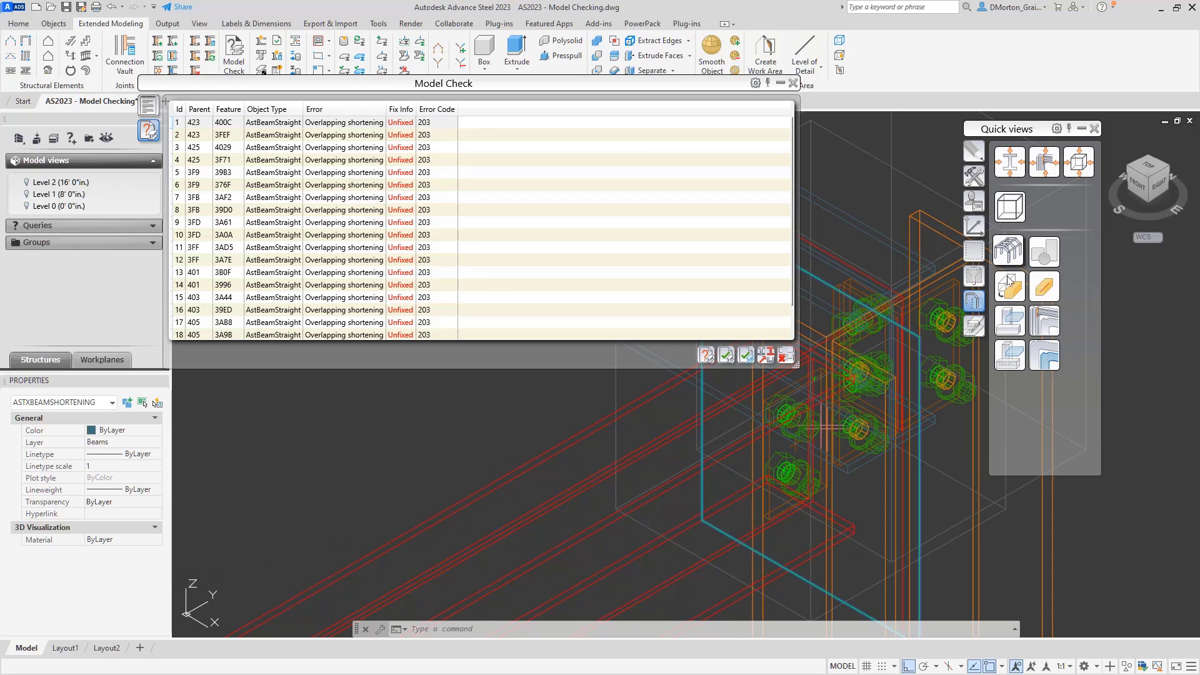
pyautogui.click(975, 256)
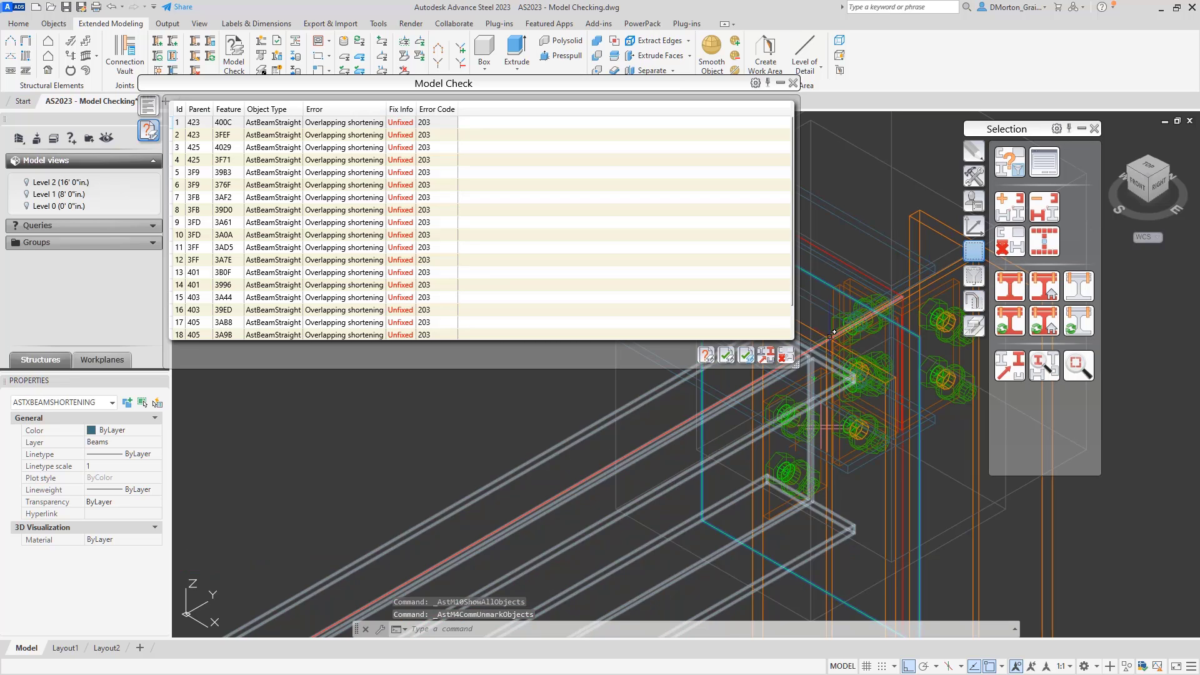
pyautogui.click(706, 355)
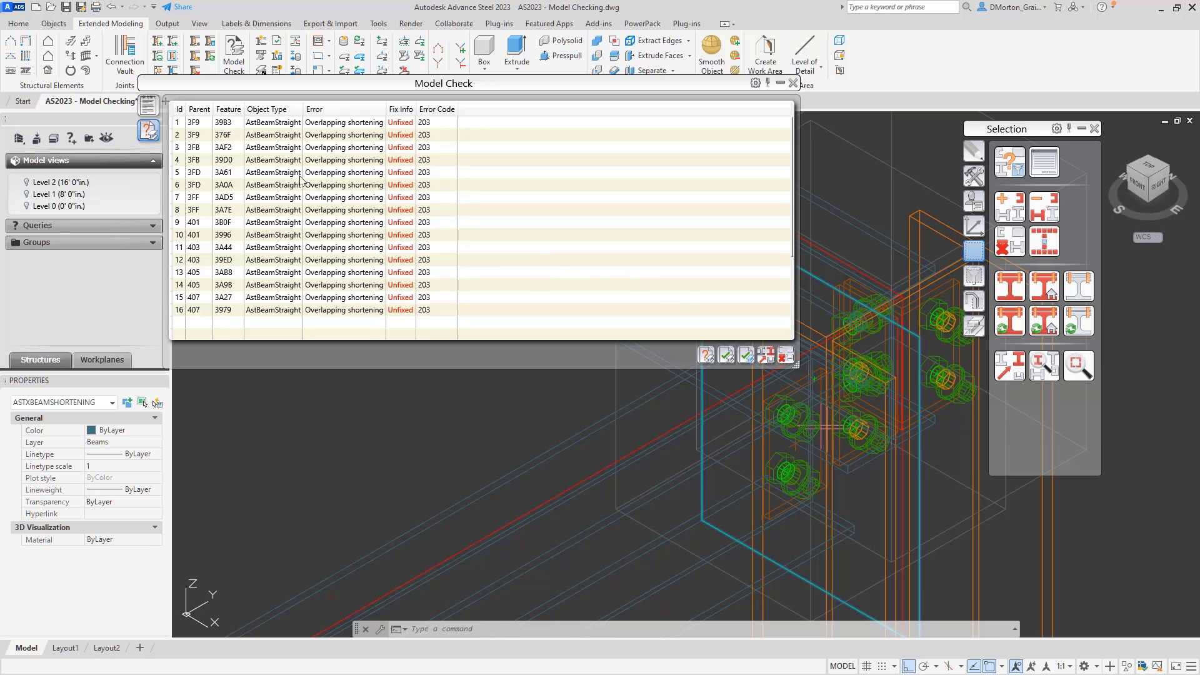
# Highlight the first listed Model Check error in the model
pyautogui.click(278, 126)
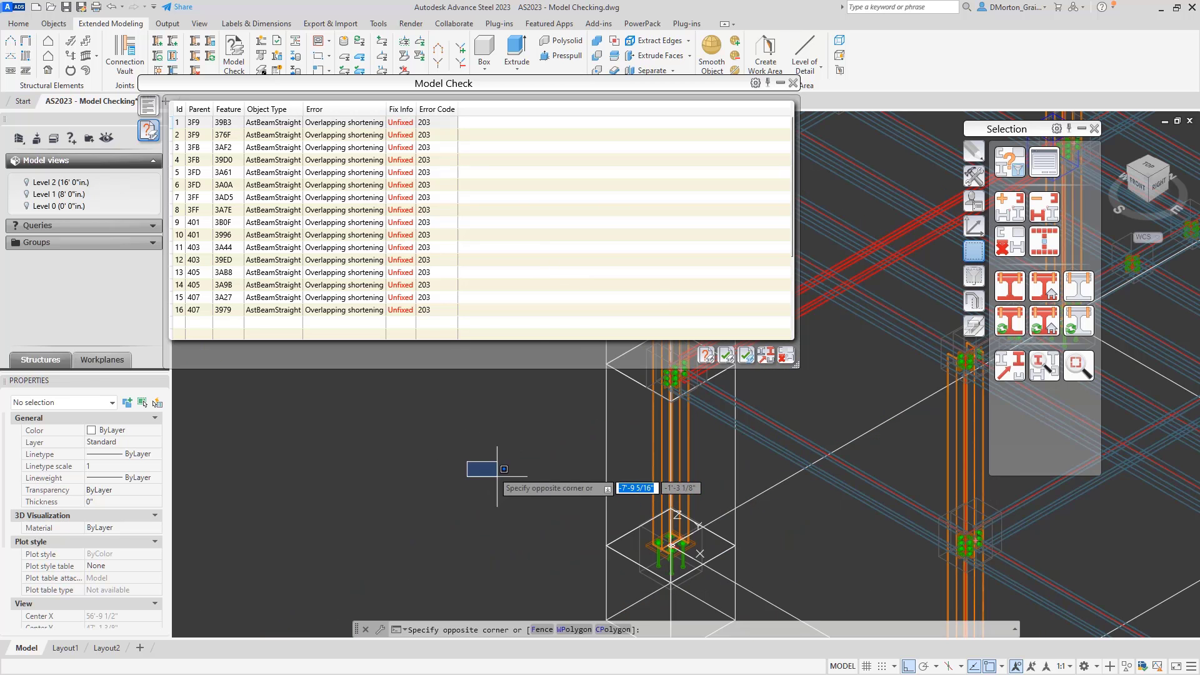
pyautogui.scroll(-5, 485, 474)
pyautogui.click(507, 488)
pyautogui.press('Escape')
pyautogui.scroll(2, 708, 398)
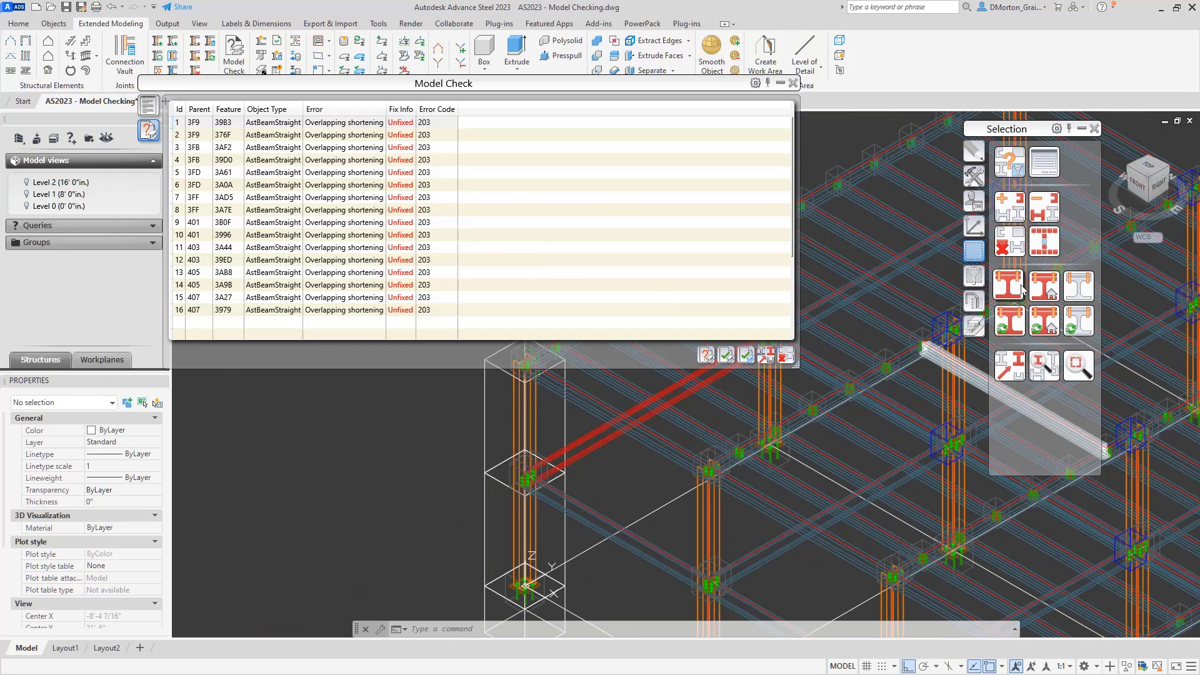
# Select the two marked beams and isolate them with Quick views
pyautogui.click(1043, 246)
pyautogui.click(974, 301)
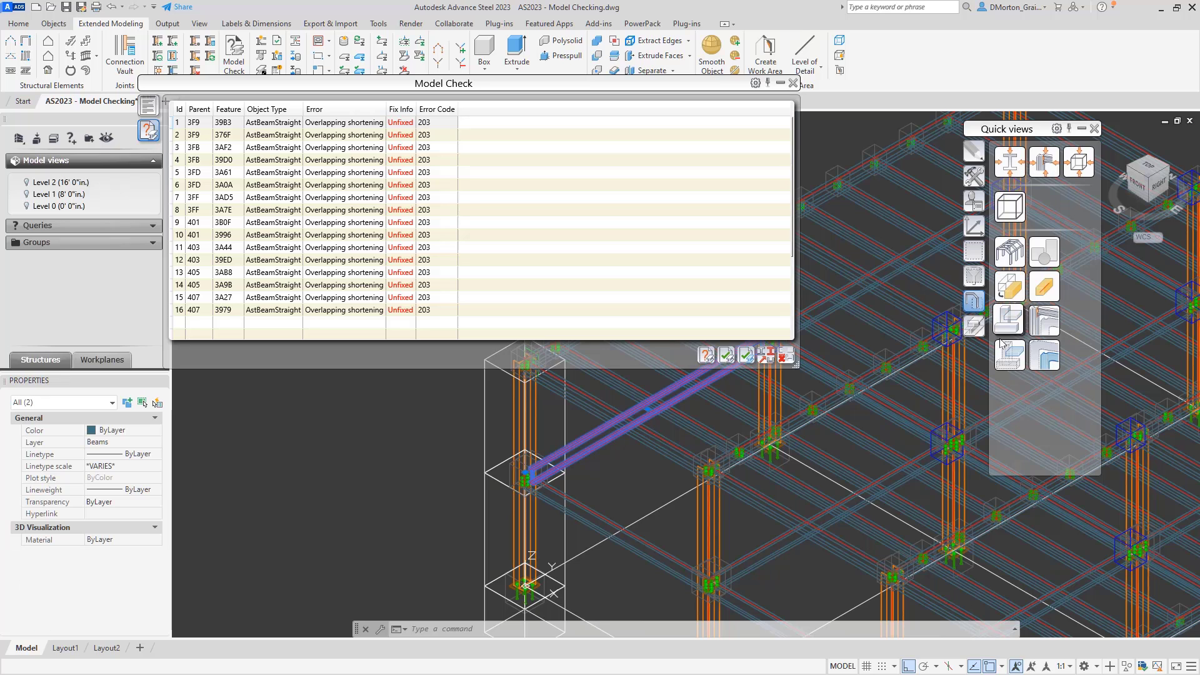
pyautogui.click(1010, 355)
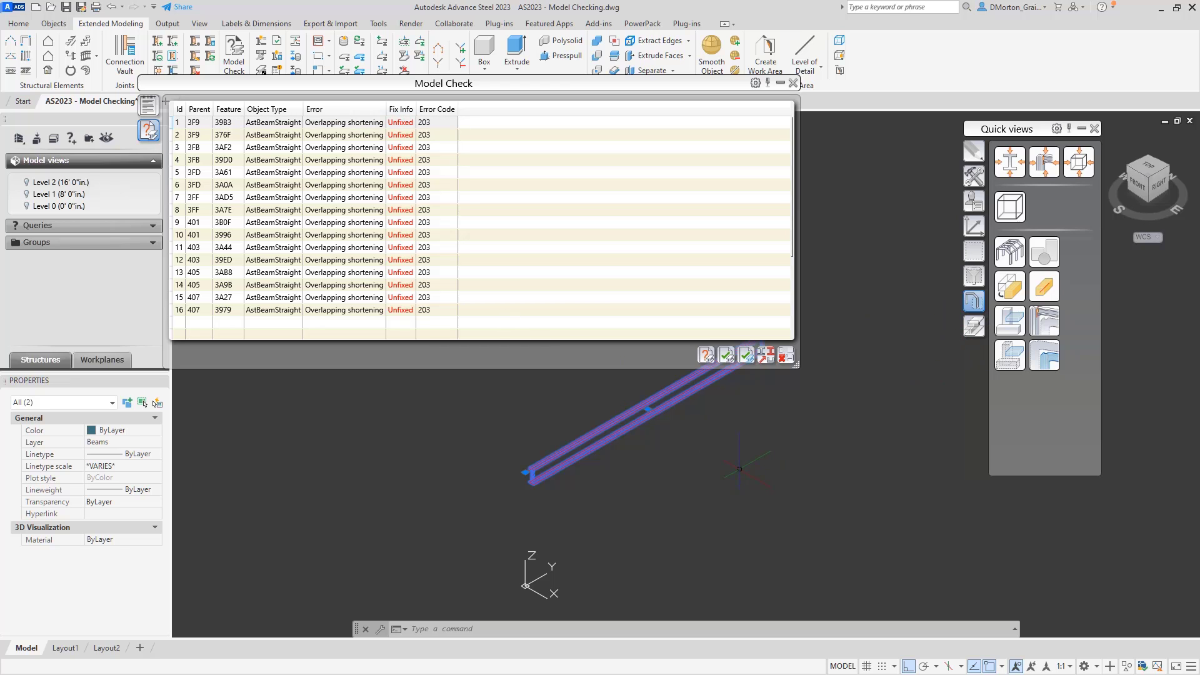
pyautogui.rightClick(741, 466)
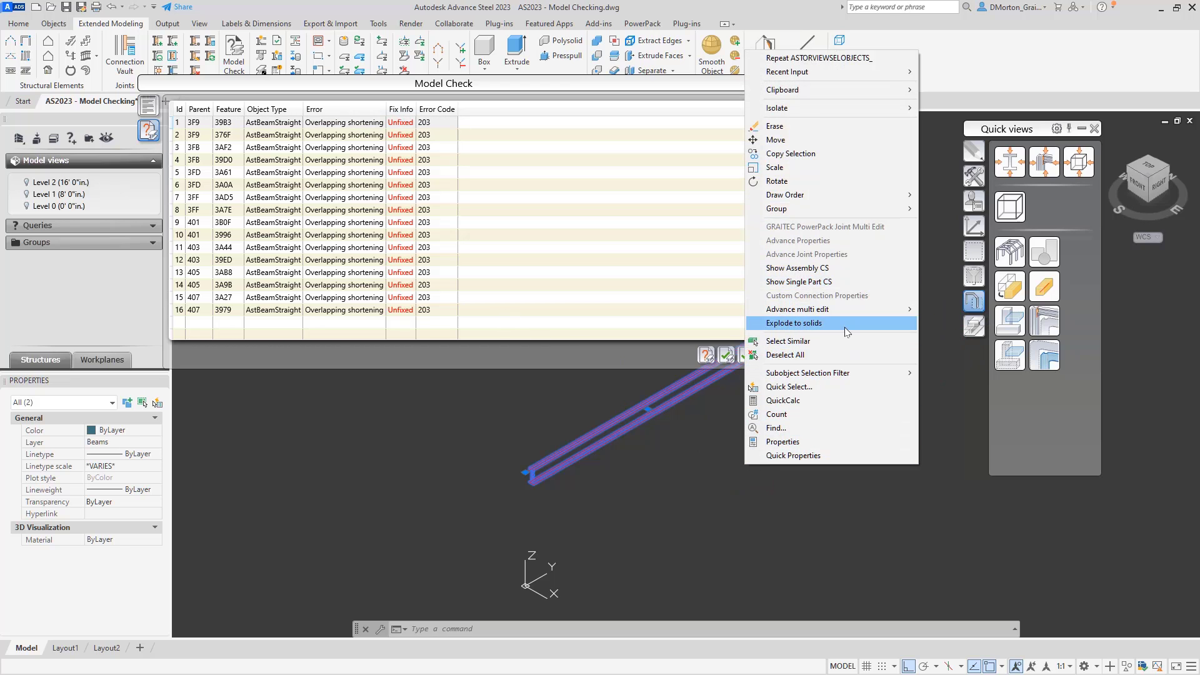
pyautogui.click(850, 268)
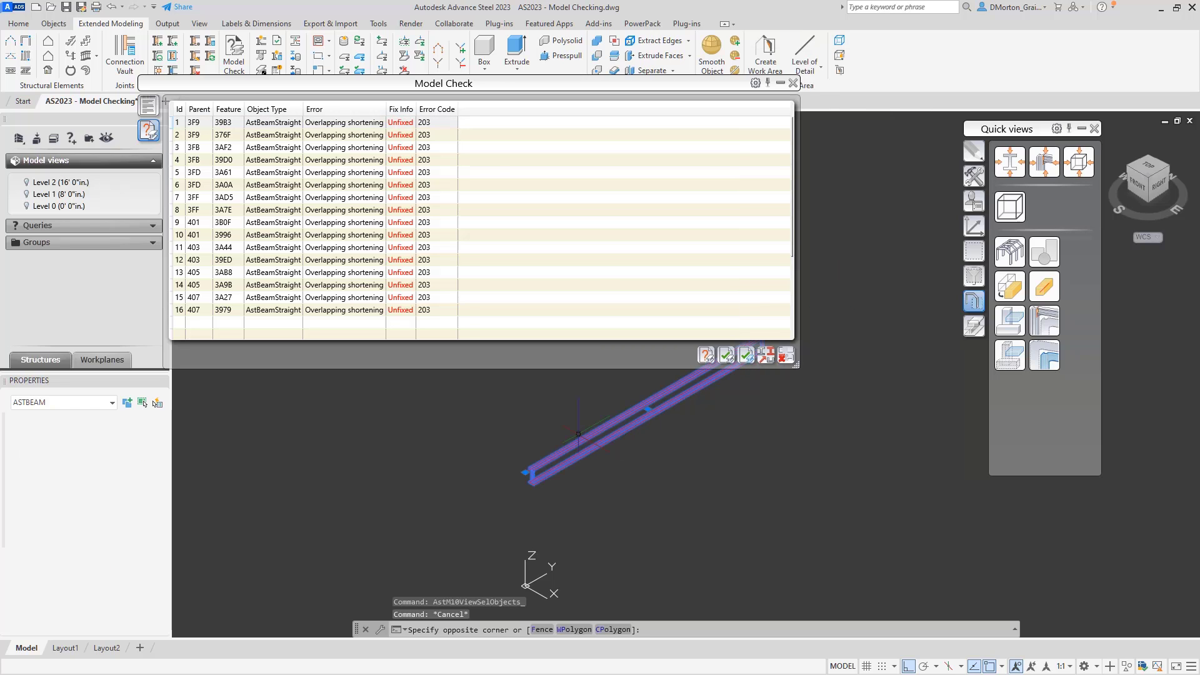
pyautogui.rightClick(712, 475)
# Set the W12x22 beam's display type to Features in its Advance Properties
pyautogui.click(834, 248)
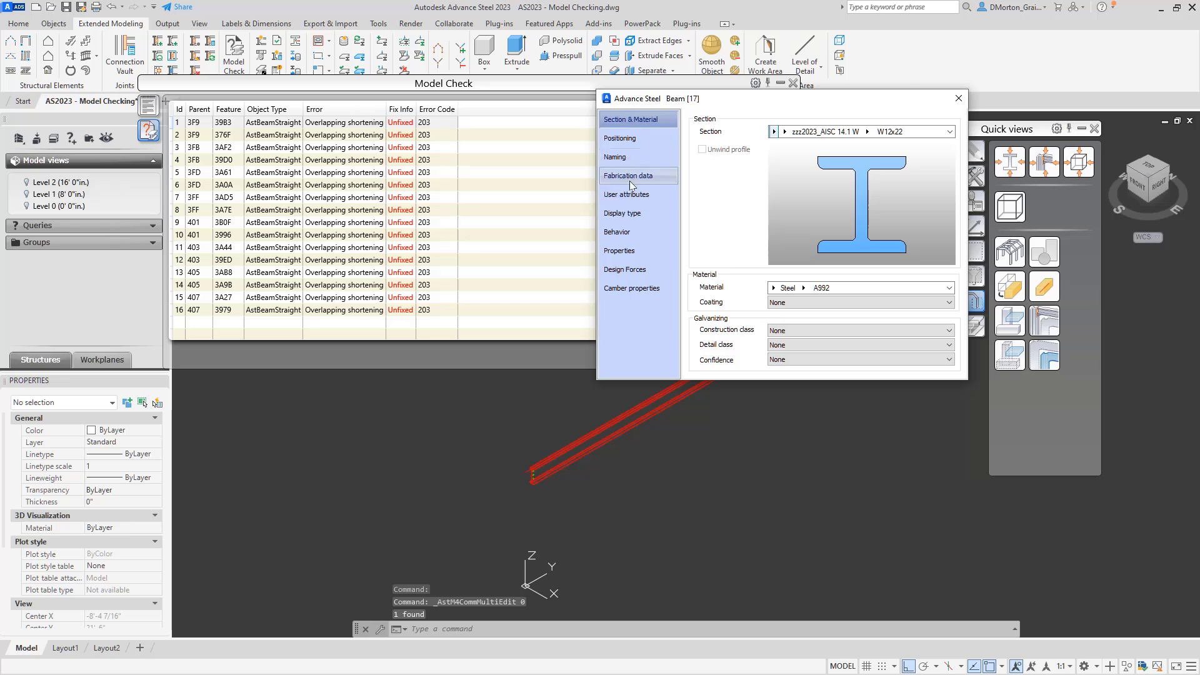
pyautogui.click(637, 212)
pyautogui.click(698, 190)
pyautogui.click(958, 98)
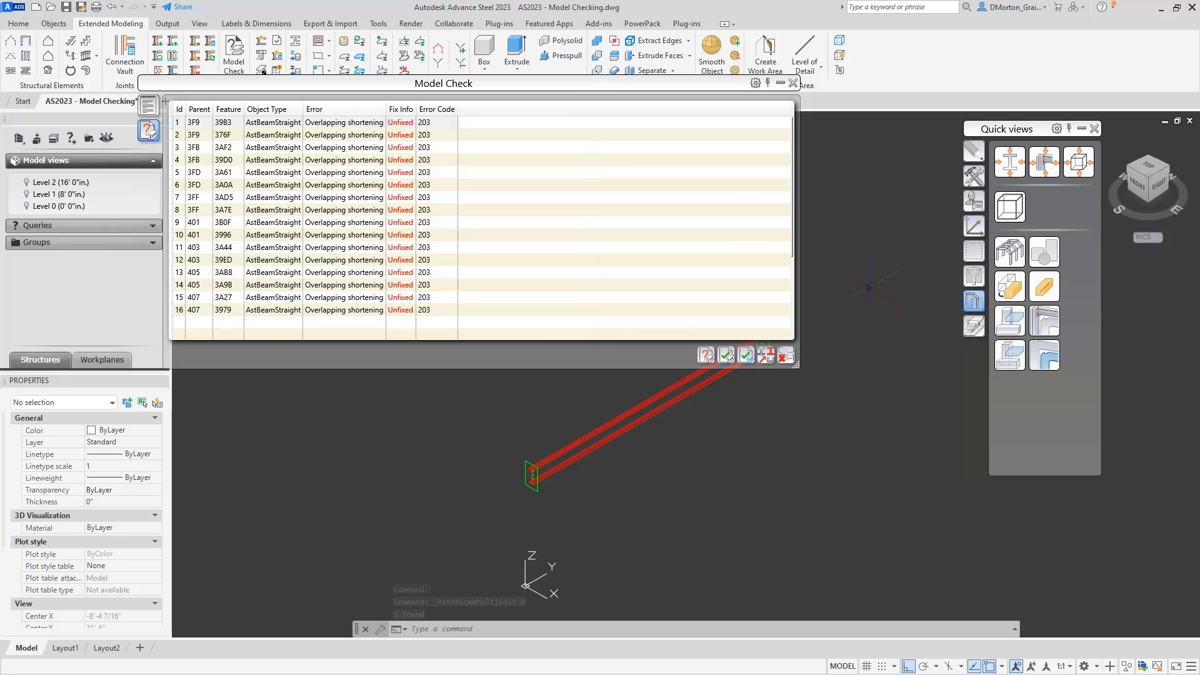
# Mark the error and window-select the beam end, revealing two overlapping ASTXBEAMSHORTENING features
pyautogui.click(766, 356)
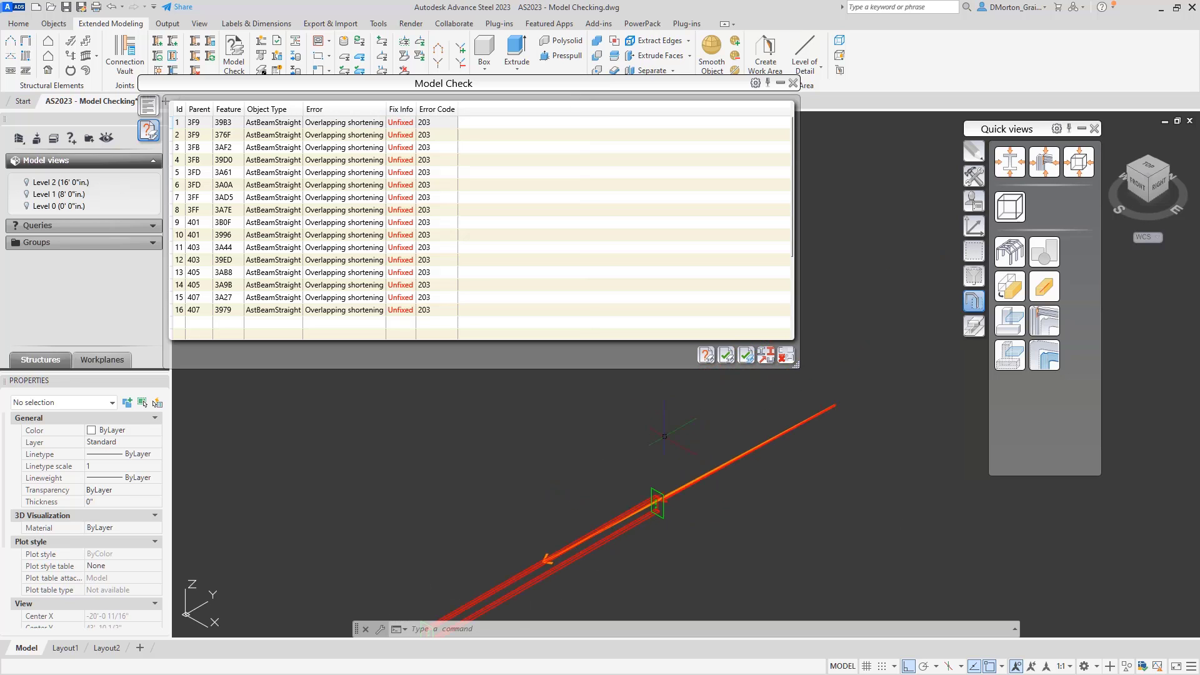
pyautogui.click(692, 526)
pyautogui.click(611, 478)
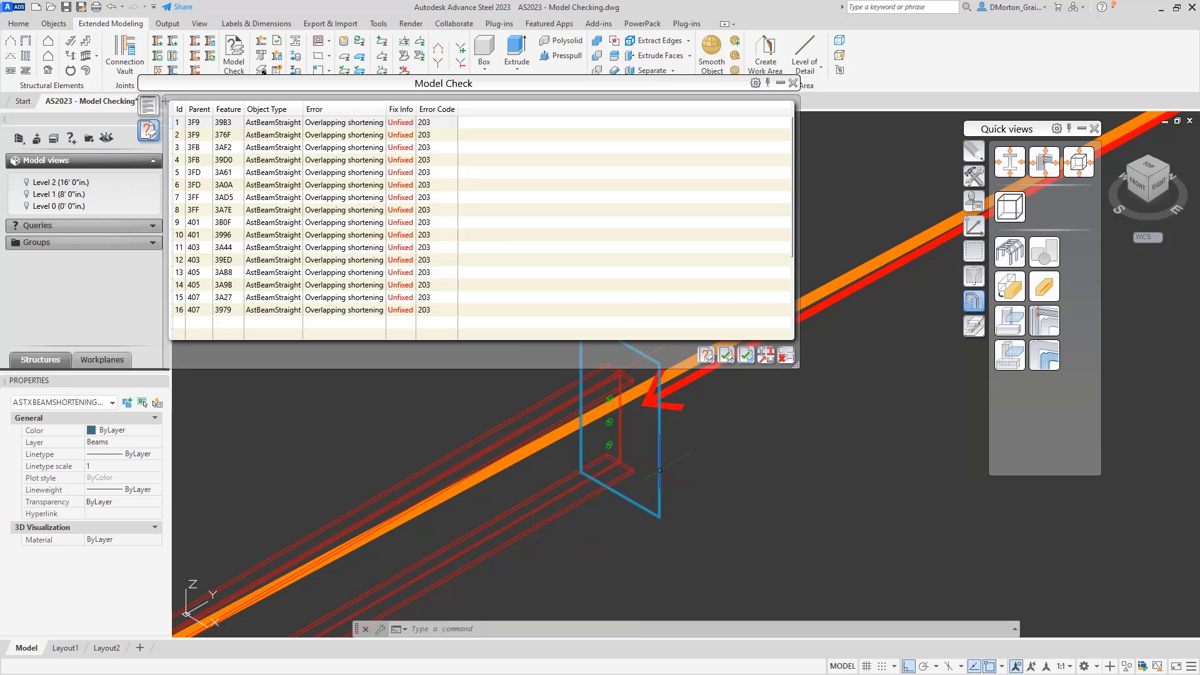
pyautogui.click(110, 403)
pyautogui.click(688, 519)
pyautogui.press('Escape')
# Uncheck Cut parallel under Cuts & Stiffeners > Beam cut for Shear Plate 327
pyautogui.click(676, 527)
pyautogui.click(657, 503)
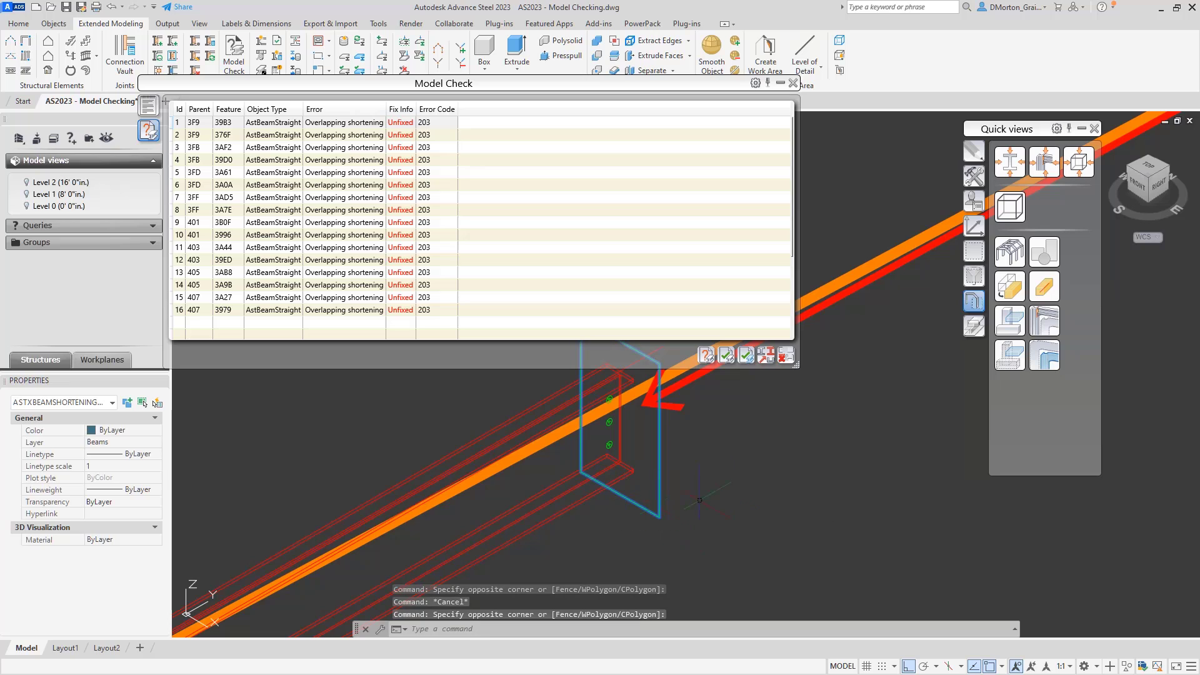
pyautogui.rightClick(735, 489)
pyautogui.click(819, 306)
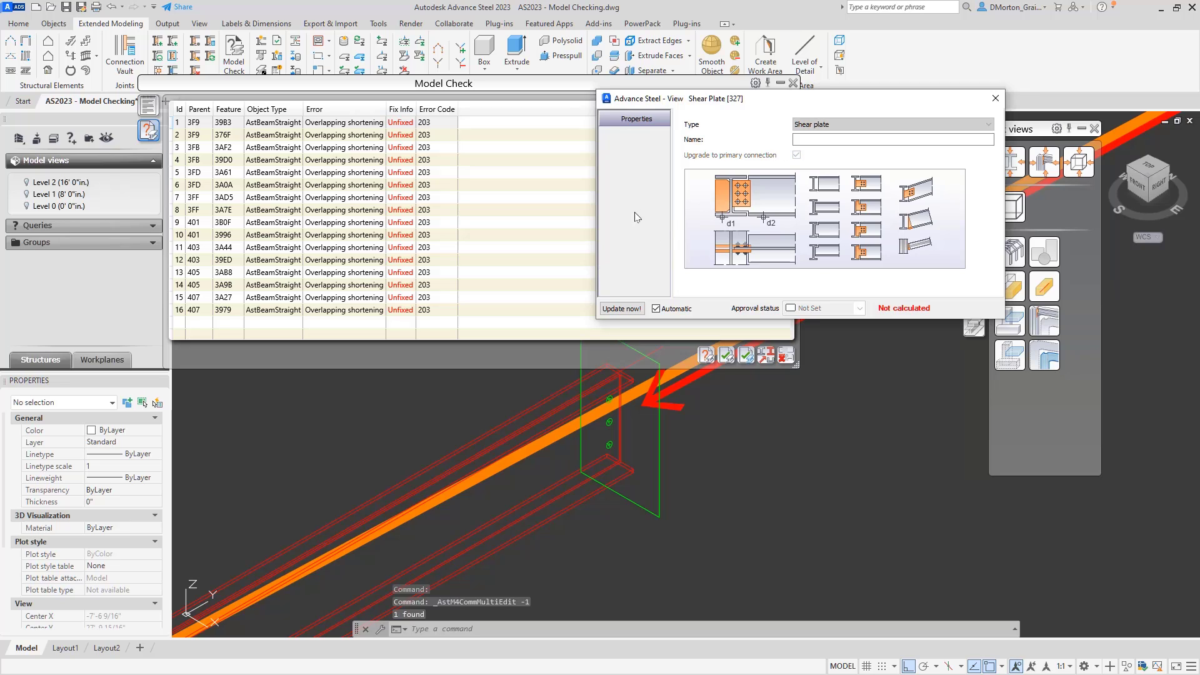
pyautogui.click(635, 258)
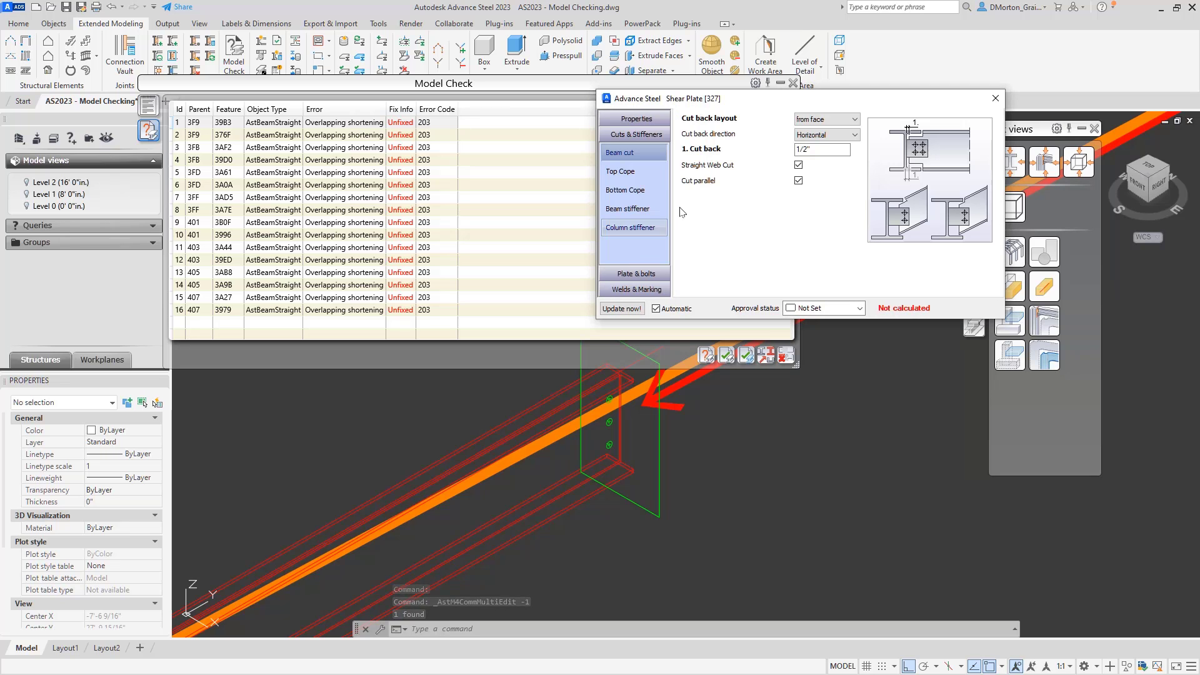
pyautogui.click(799, 181)
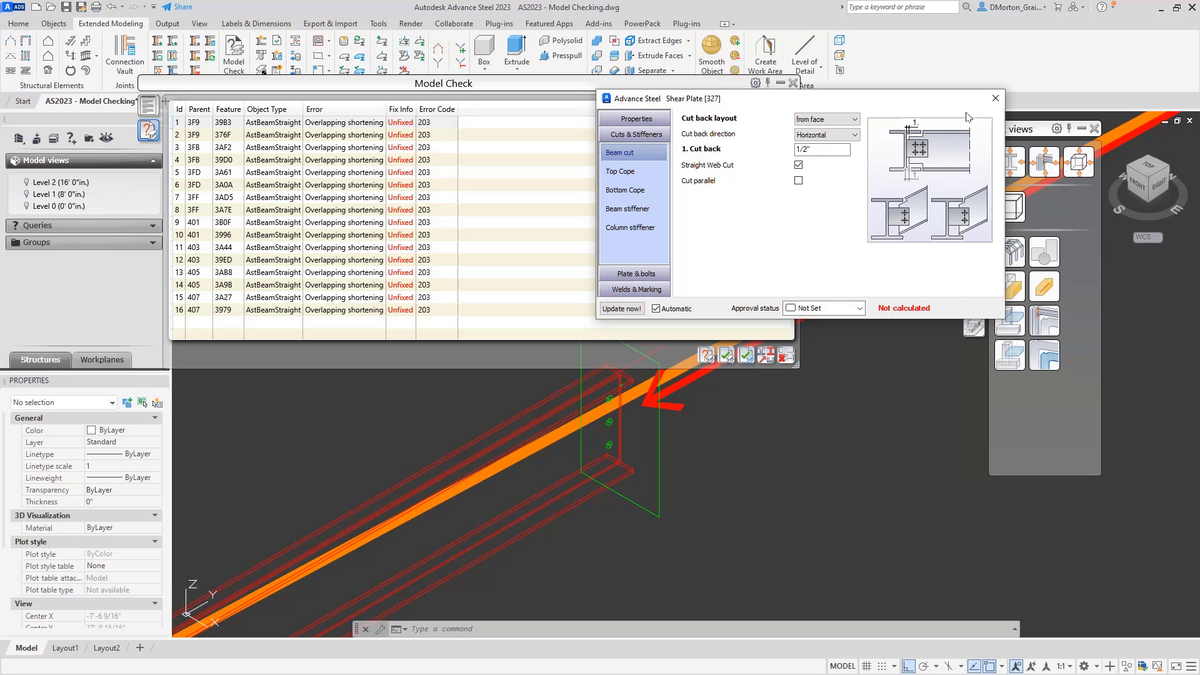
pyautogui.click(996, 98)
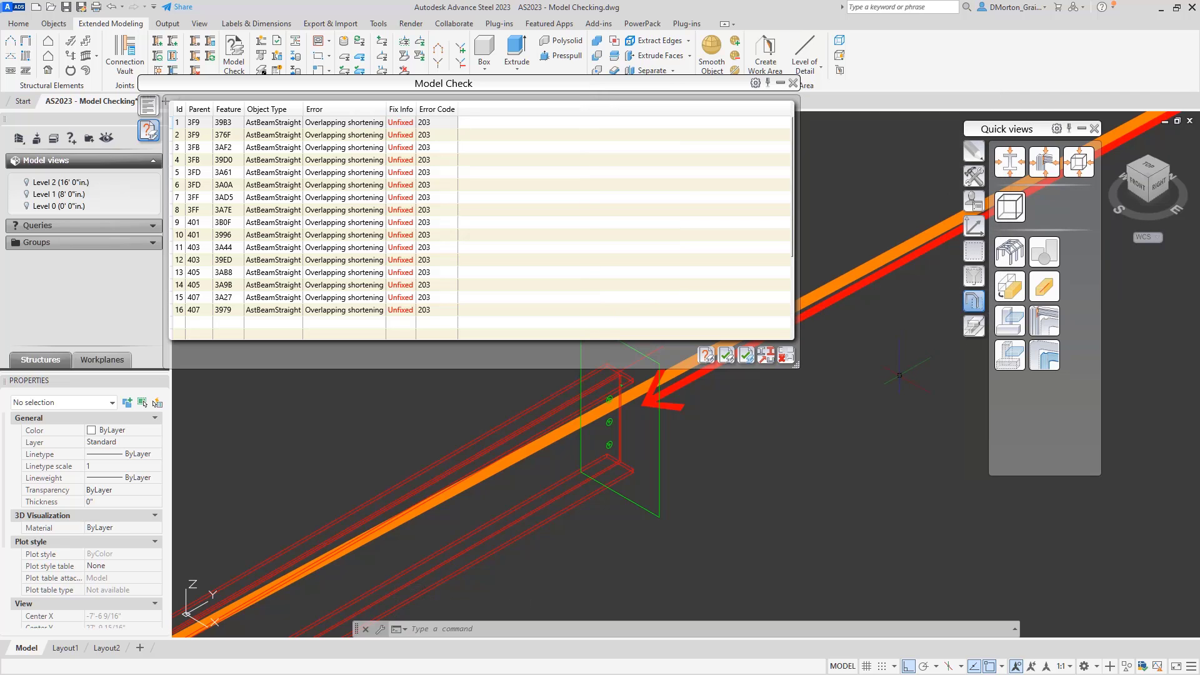
# Unmark objects and rerun Model Check twice, confirming 0 errors and closing the notifications
pyautogui.click(786, 356)
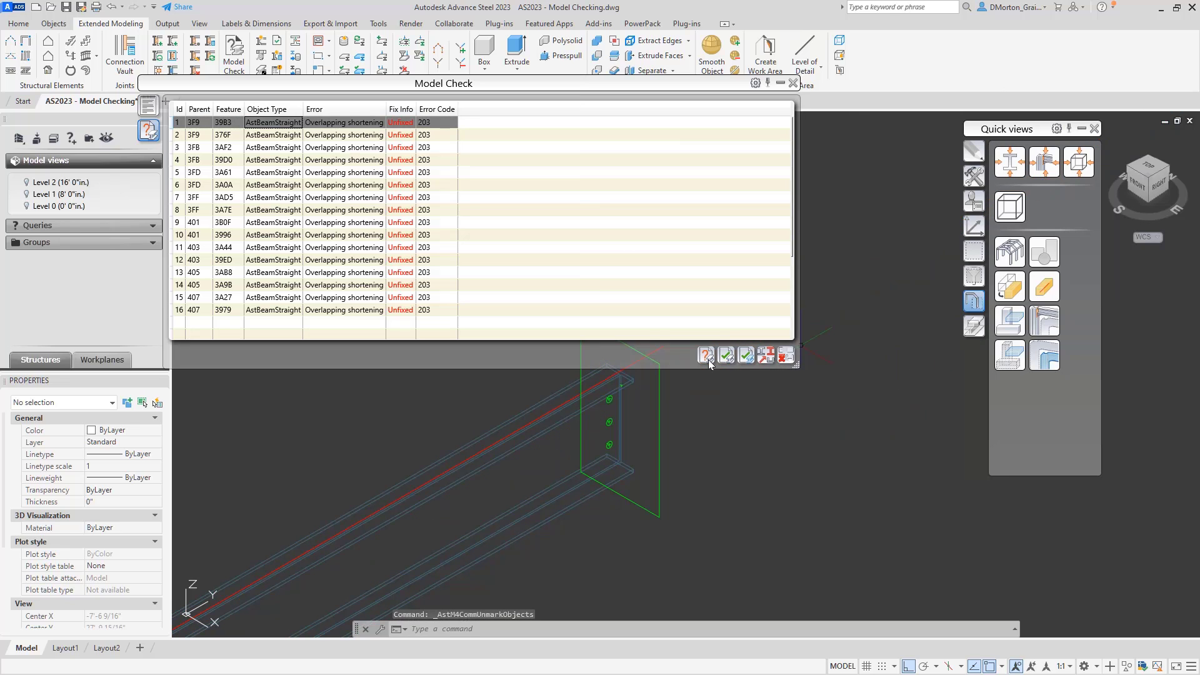
pyautogui.click(707, 356)
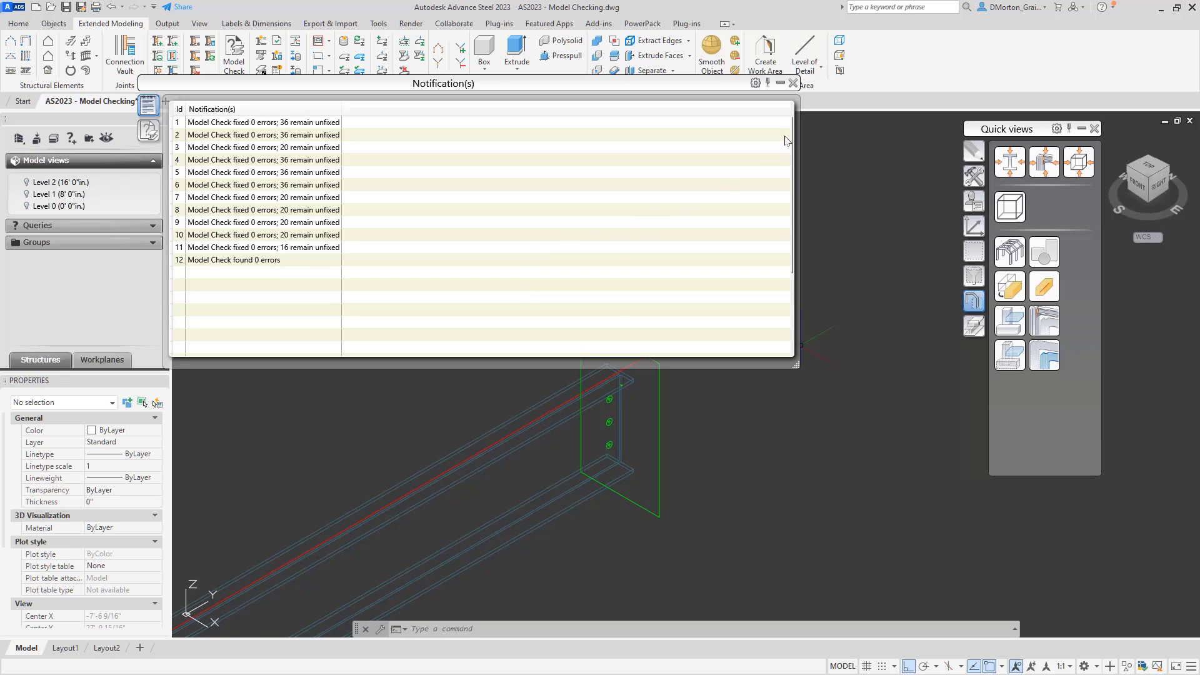
pyautogui.click(793, 82)
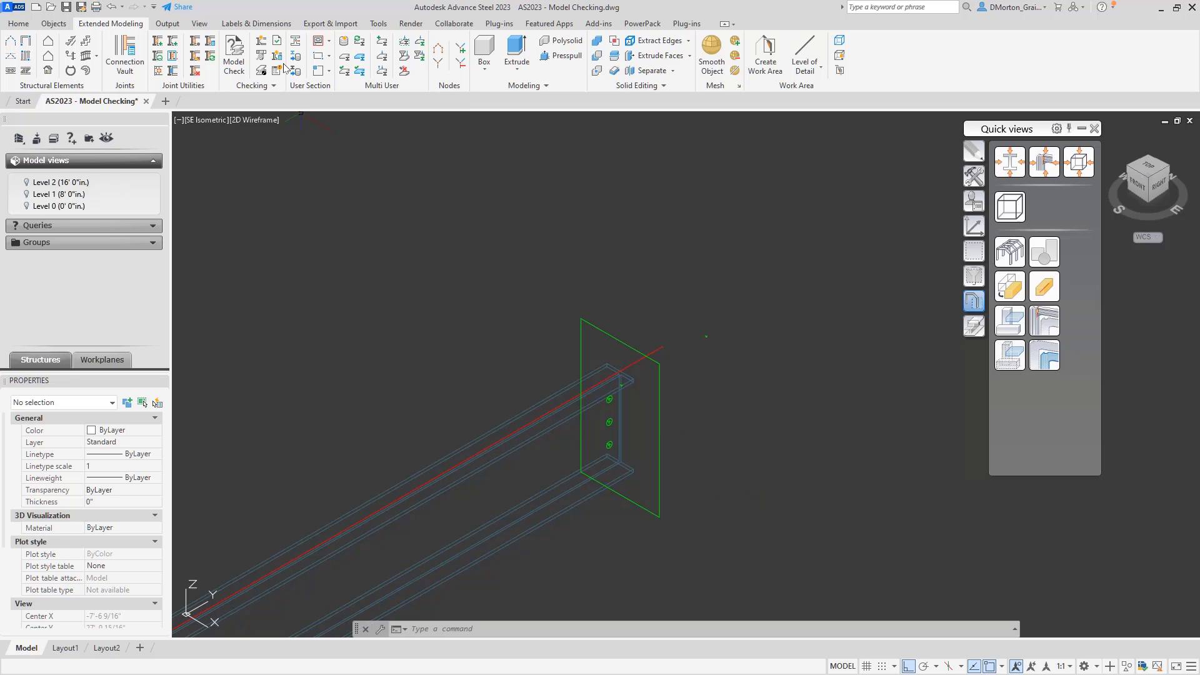
pyautogui.click(234, 55)
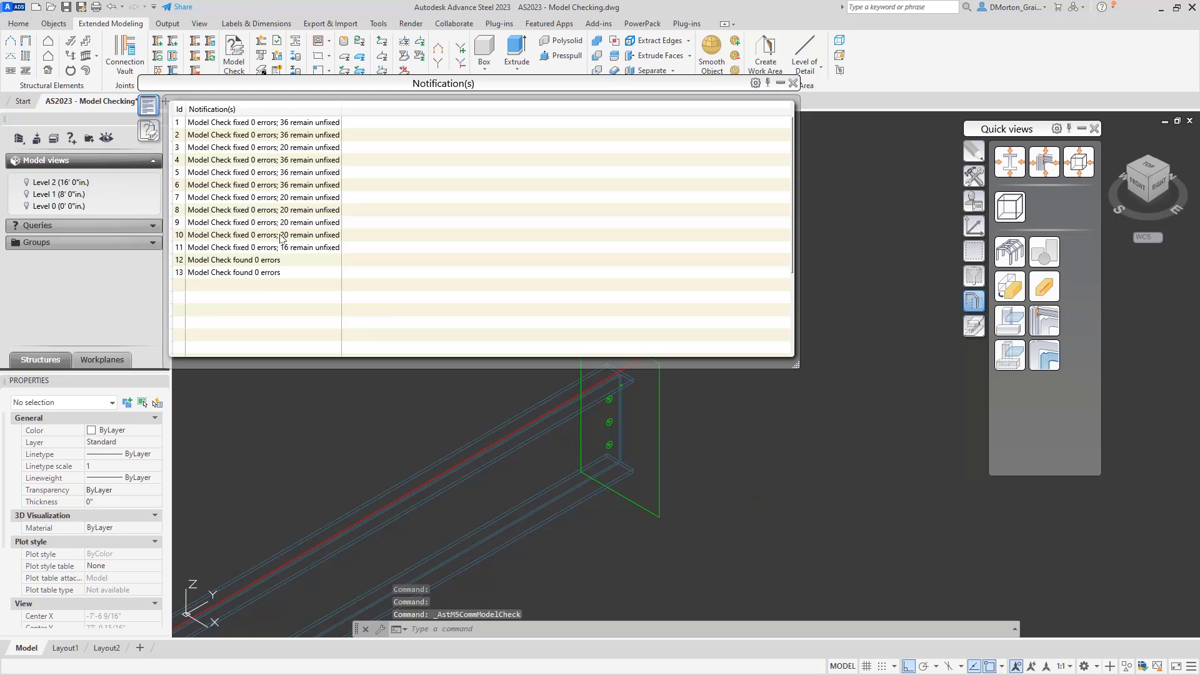
pyautogui.click(792, 83)
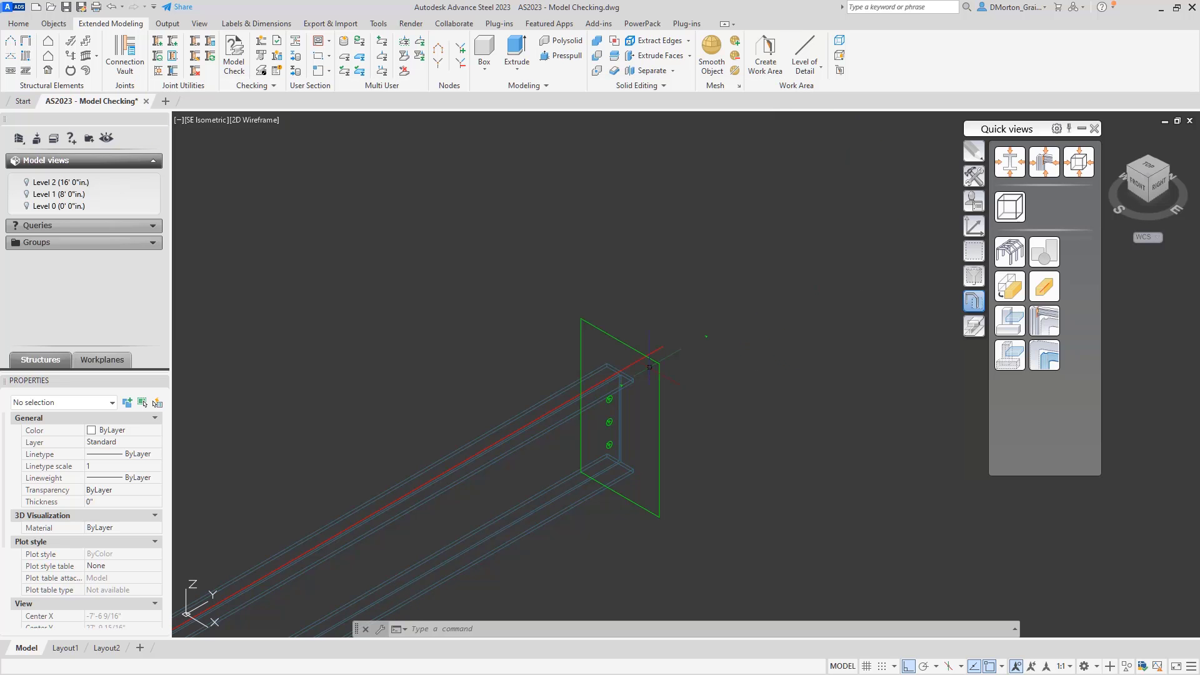